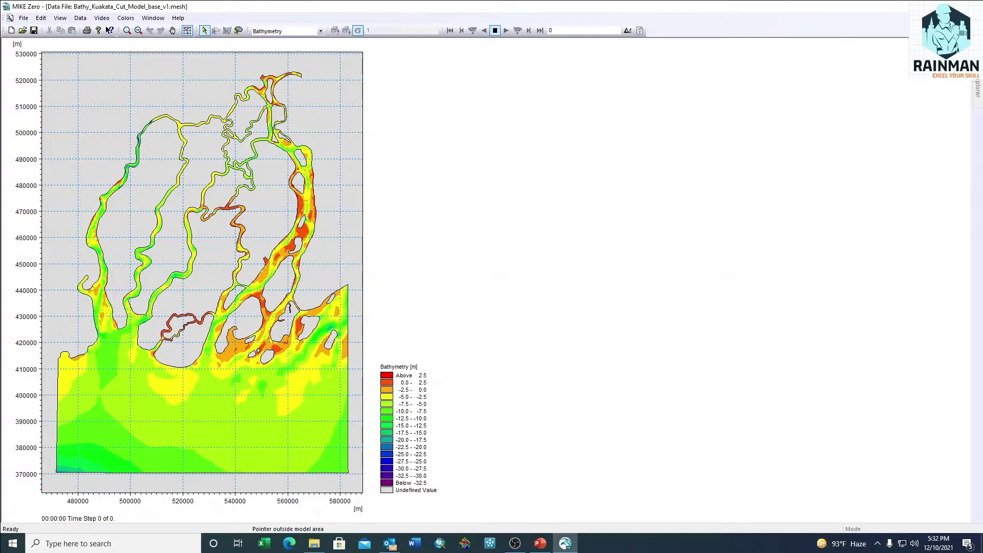
Close the bathymetry mesh window and launch MIKE Zero afresh.
key(alt+F4)
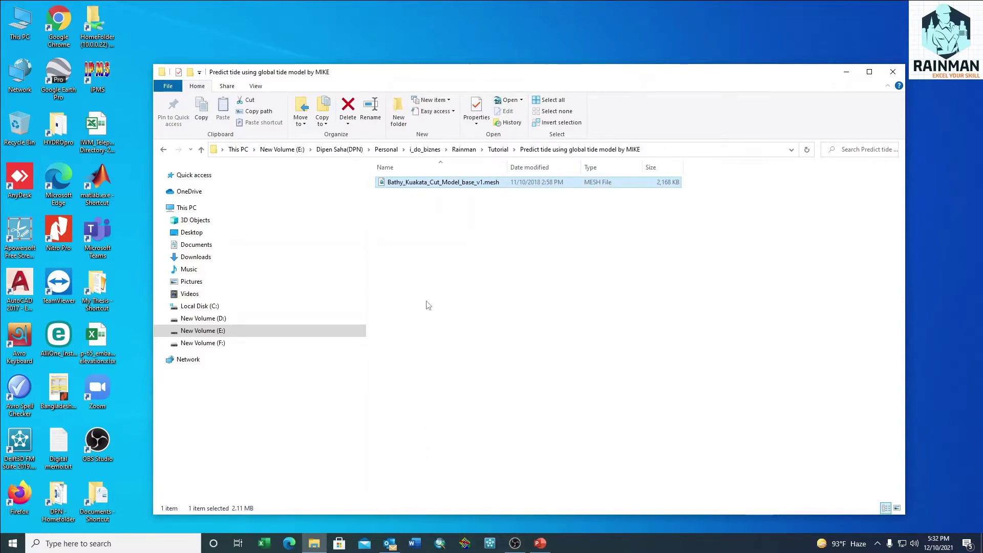
click(48, 547)
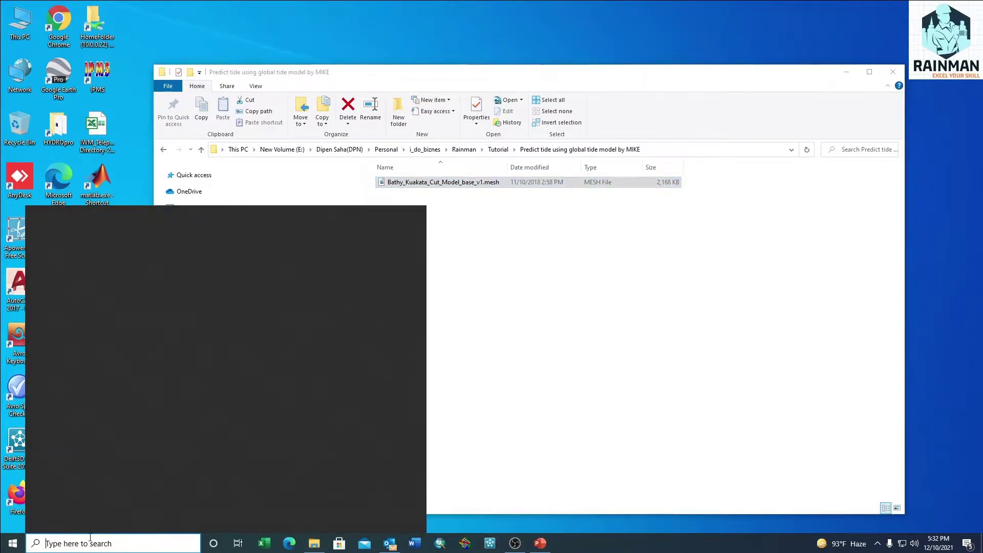
text(mik)
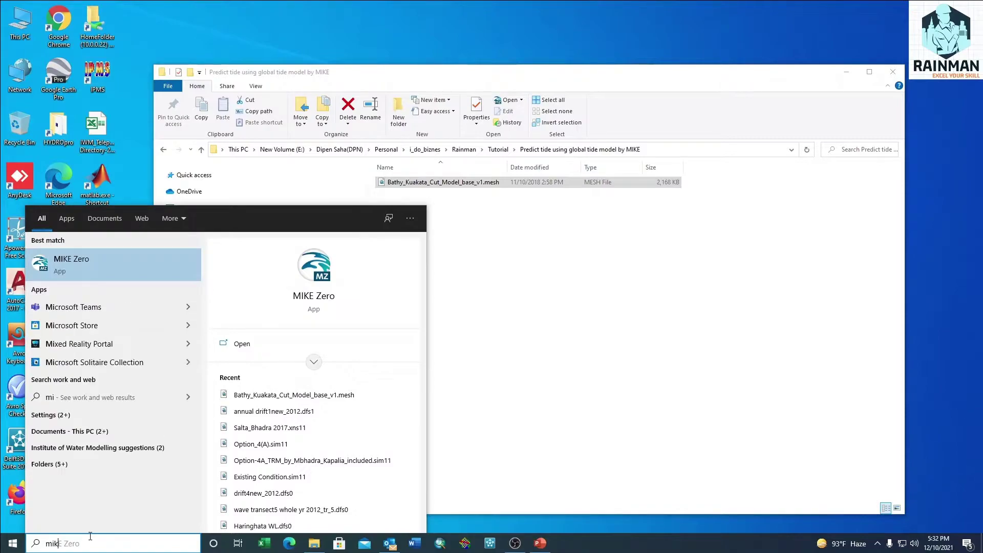
click(88, 263)
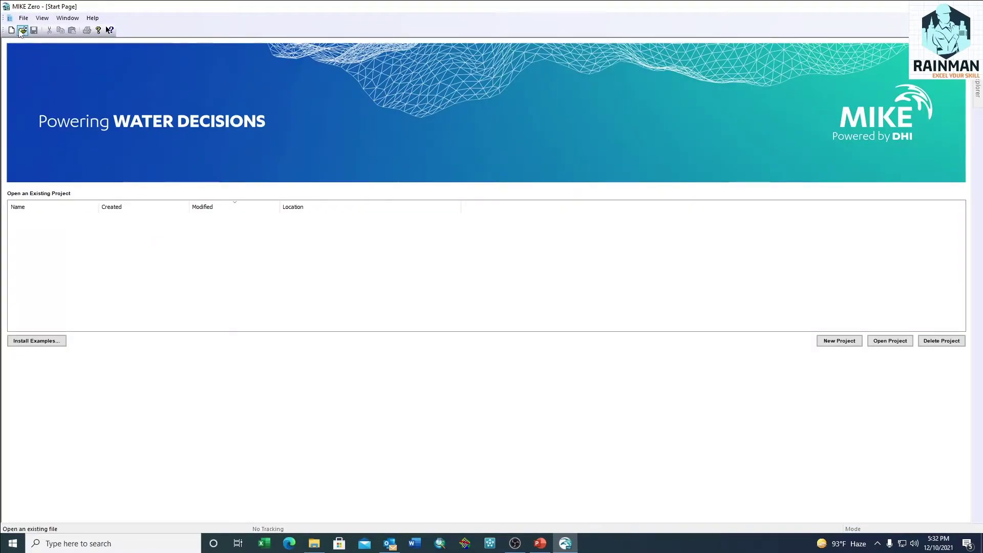
Create a new MIKE 21 Toolbox document.
key(ctrl+n)
click(12, 31)
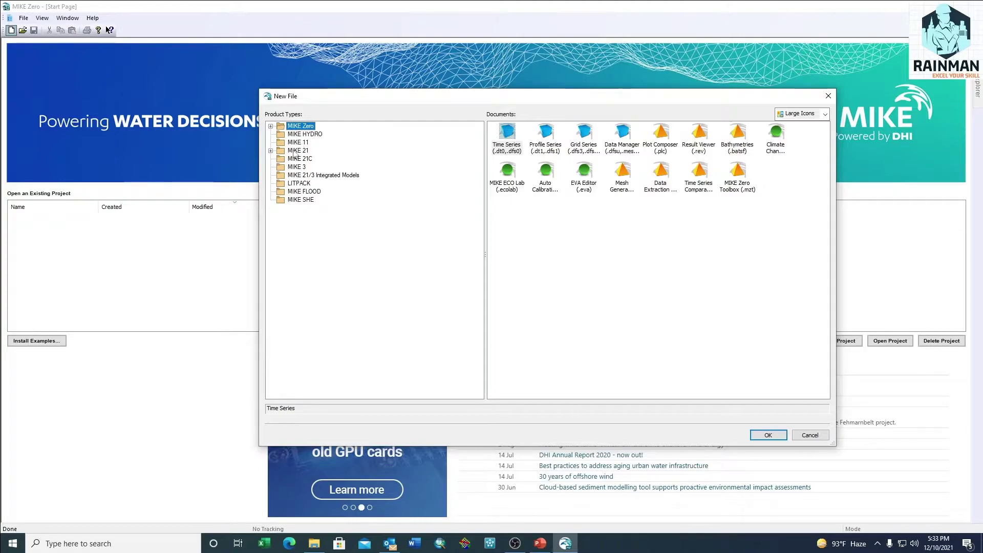
click(294, 152)
double_click(702, 143)
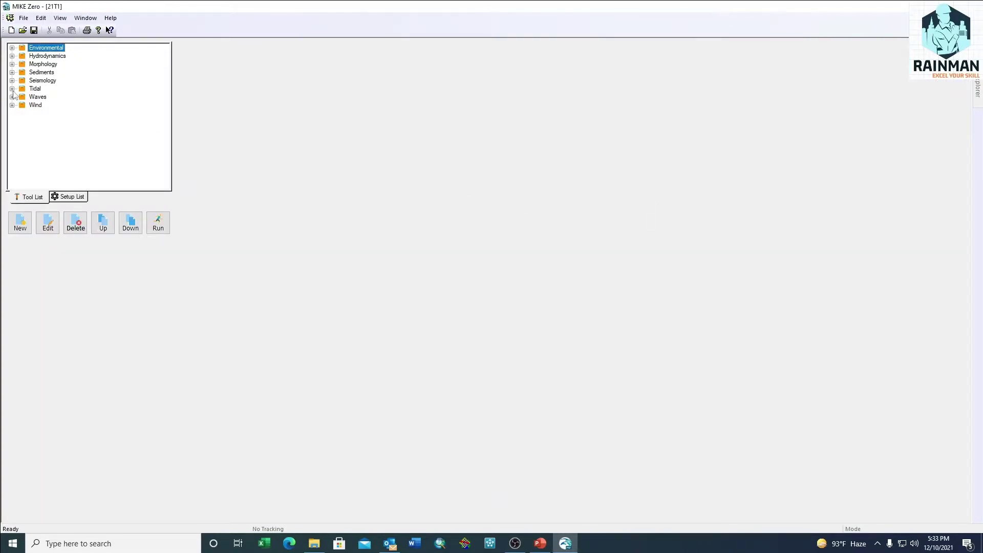
Start a Tide Prediction of Heights setup with the default name, based on global tide model data.
click(12, 89)
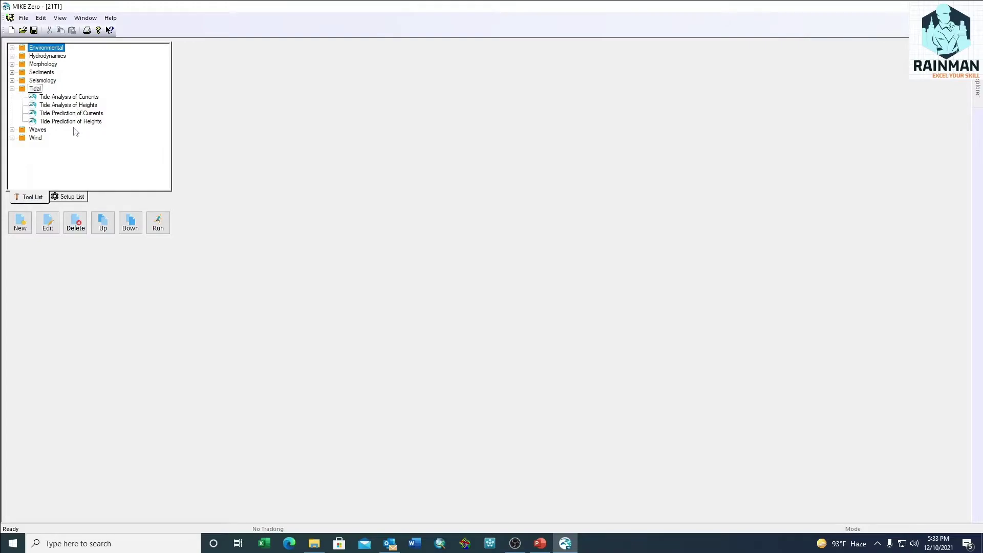
double_click(72, 122)
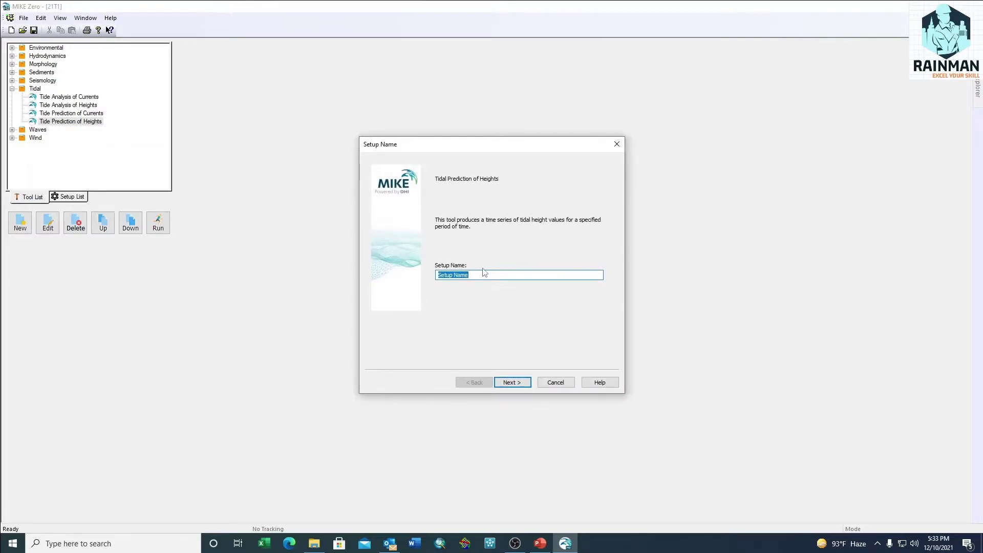
click(512, 382)
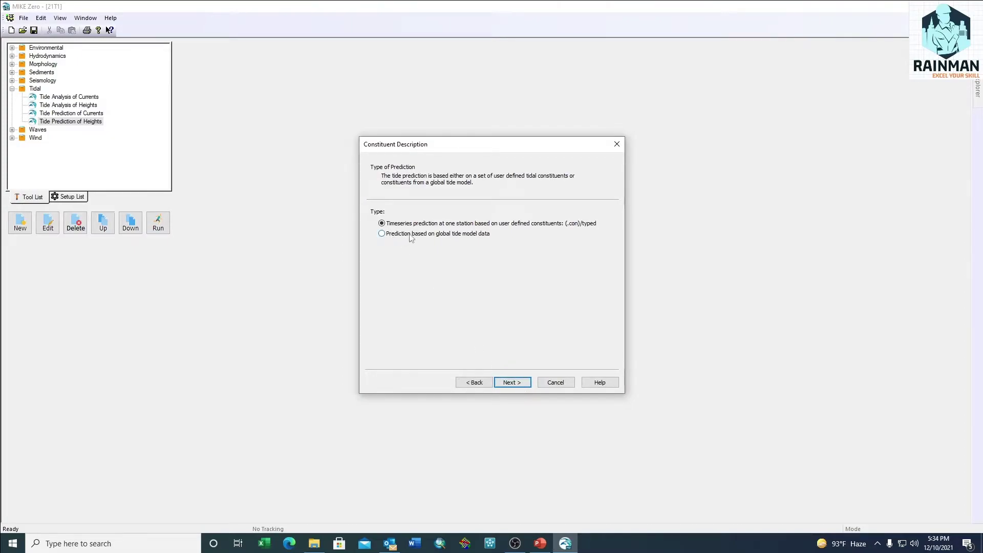
click(411, 238)
click(511, 382)
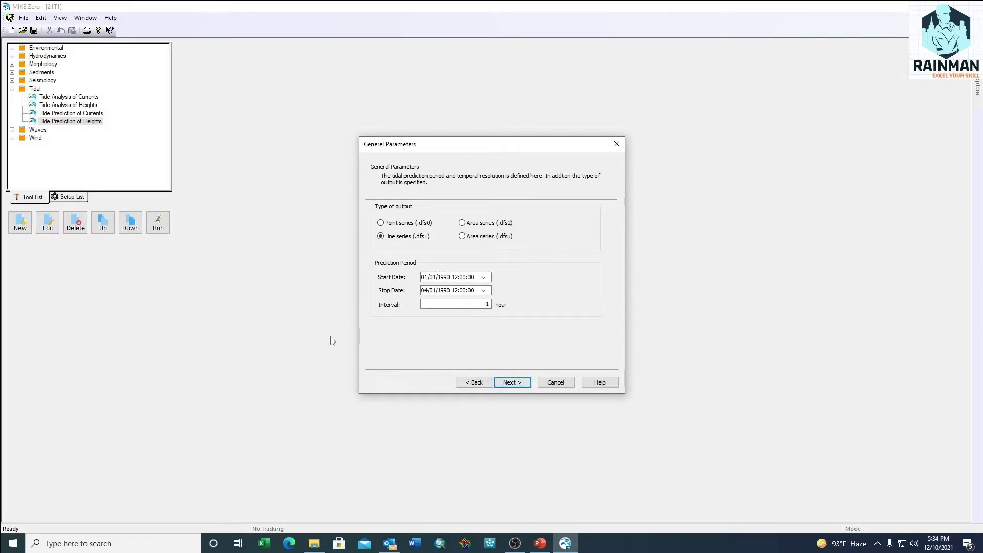
Set the output to Point series (.dfs0), with prediction from 01/01/2017 to 04/01/2018 at a 0.5 hour interval.
click(394, 225)
click(463, 306)
click(444, 291)
text(1)
key(Right)
key(Left)
key(Down)
click(443, 277)
click(449, 290)
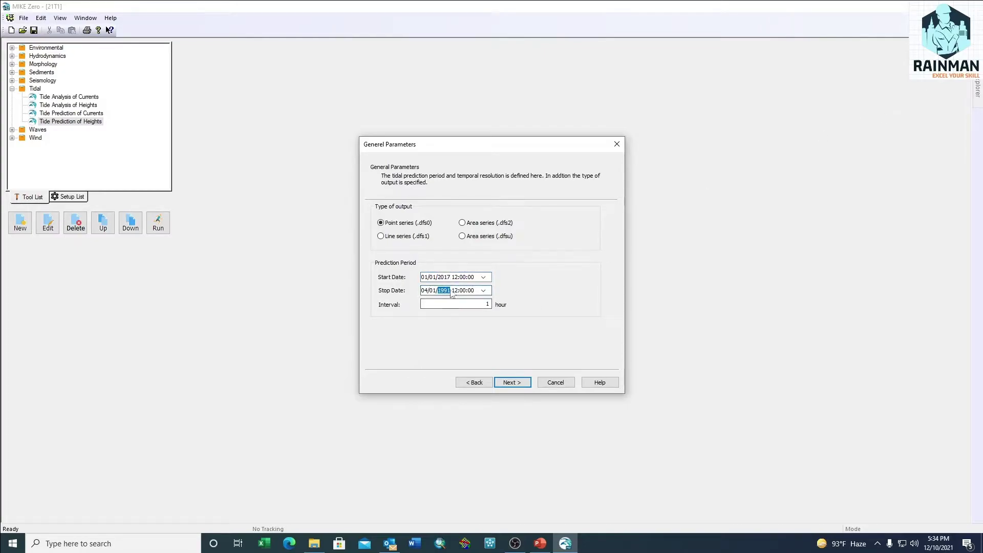
text(2018)
click(512, 383)
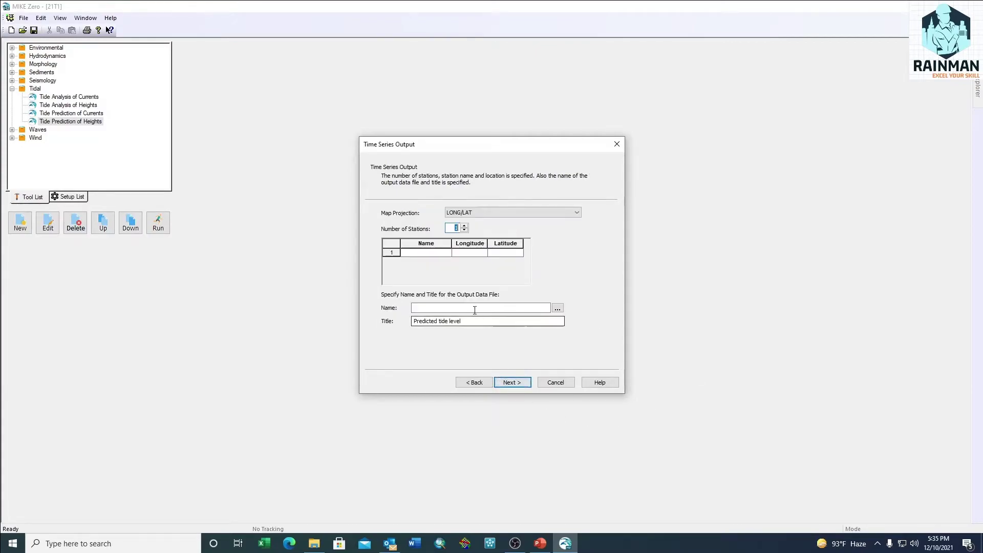
Set the map projection to BTM and enter the station's Easting 4966446 and Northing 418116.
click(481, 213)
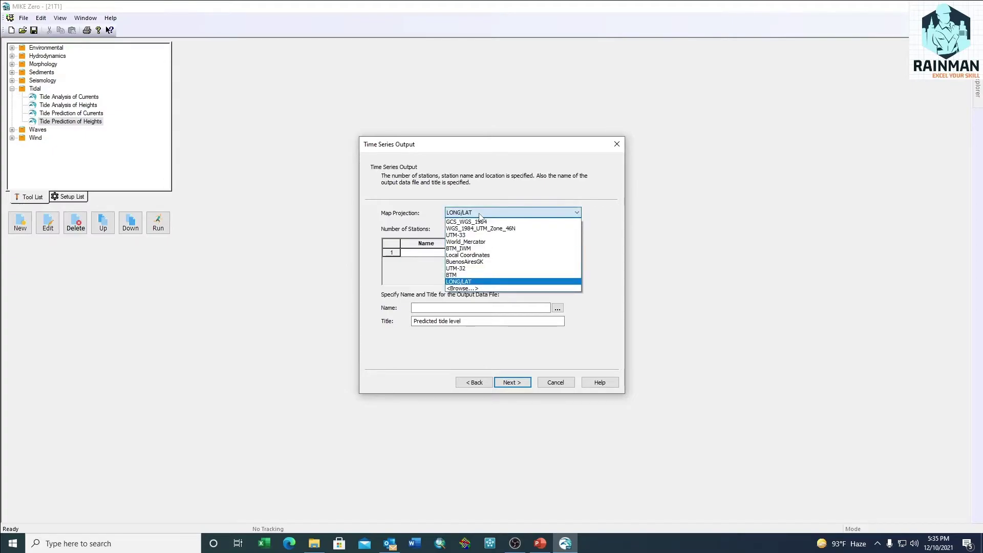
click(464, 275)
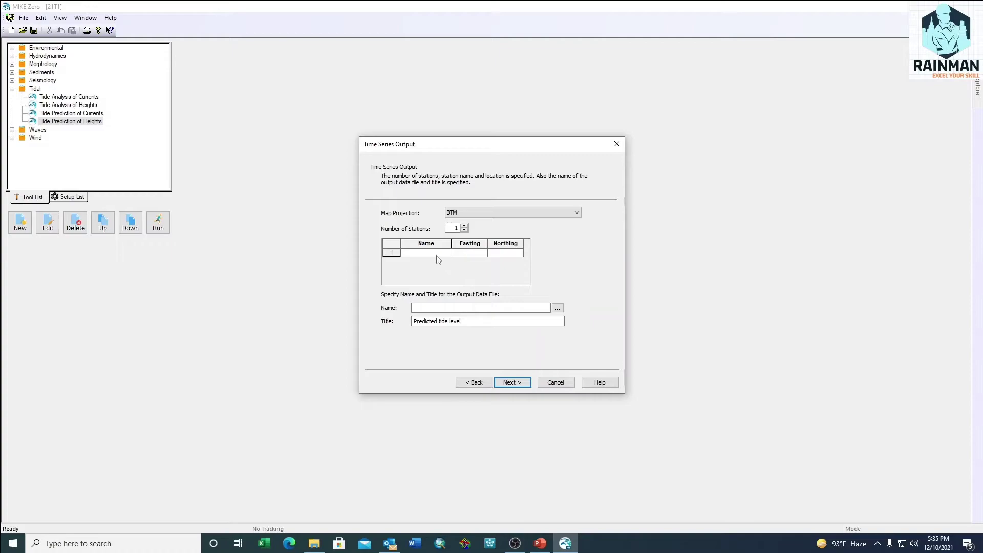
click(476, 253)
text(4966446)
click(506, 256)
text(418116)
click(510, 382)
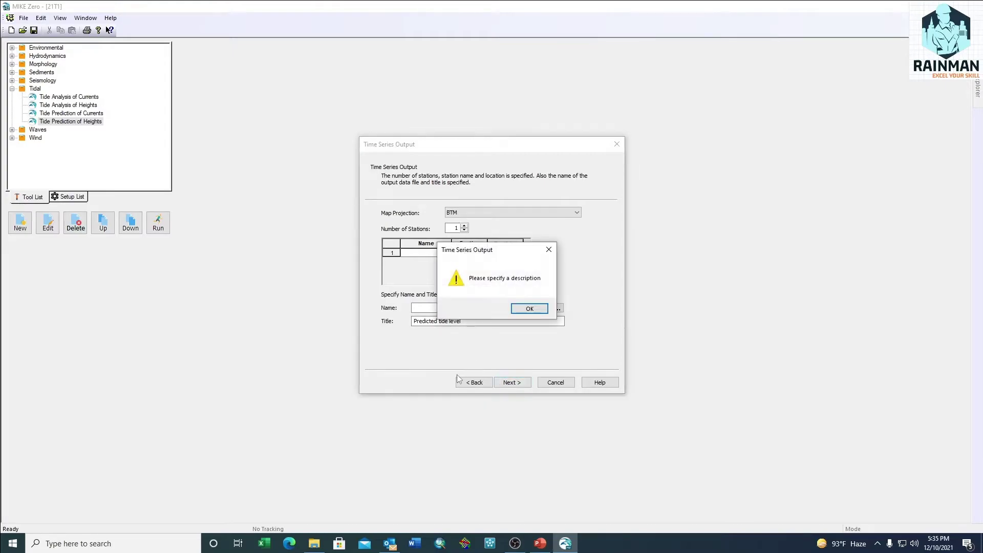
click(527, 310)
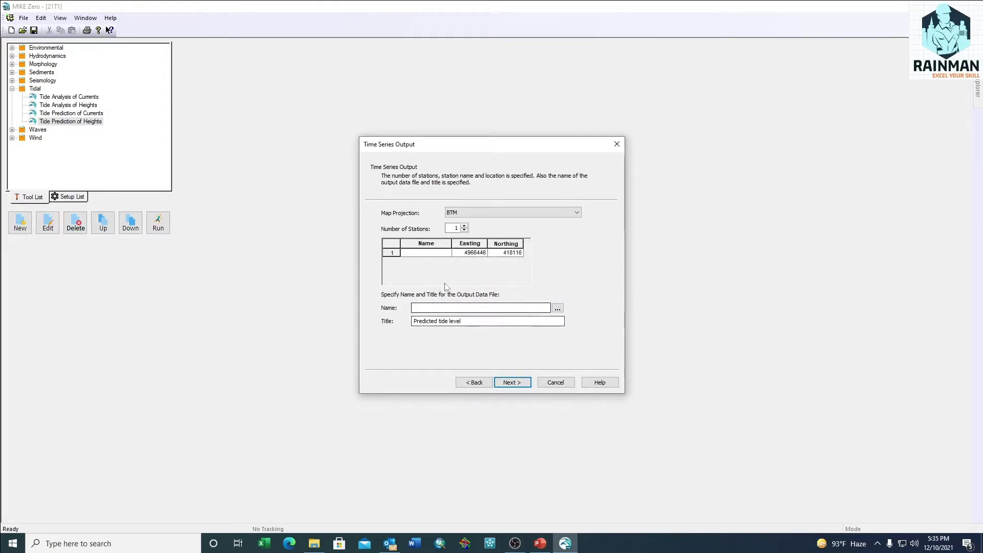
Set the output data file to sea.dfs0 in the "Predict tide using global tide model by MIKE" folder.
click(557, 308)
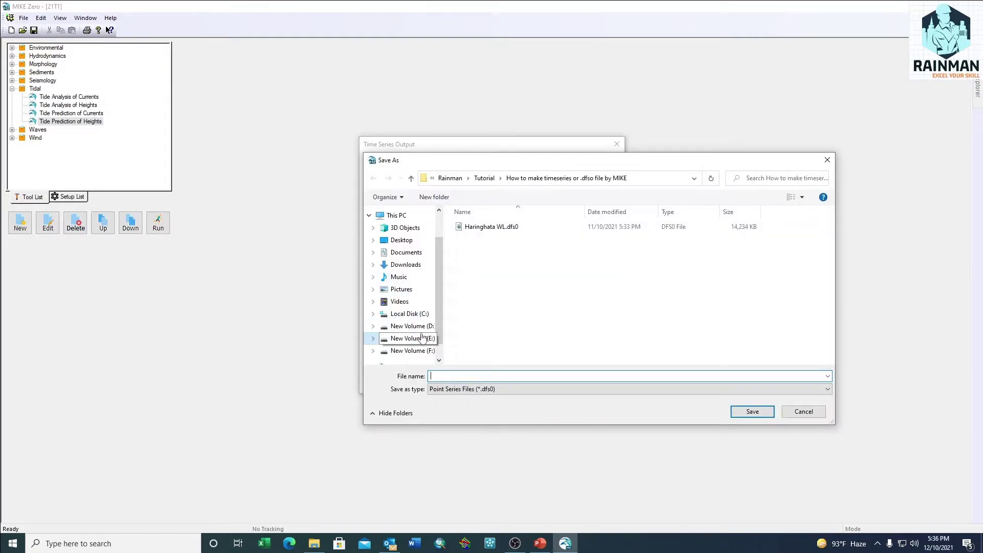
click(420, 338)
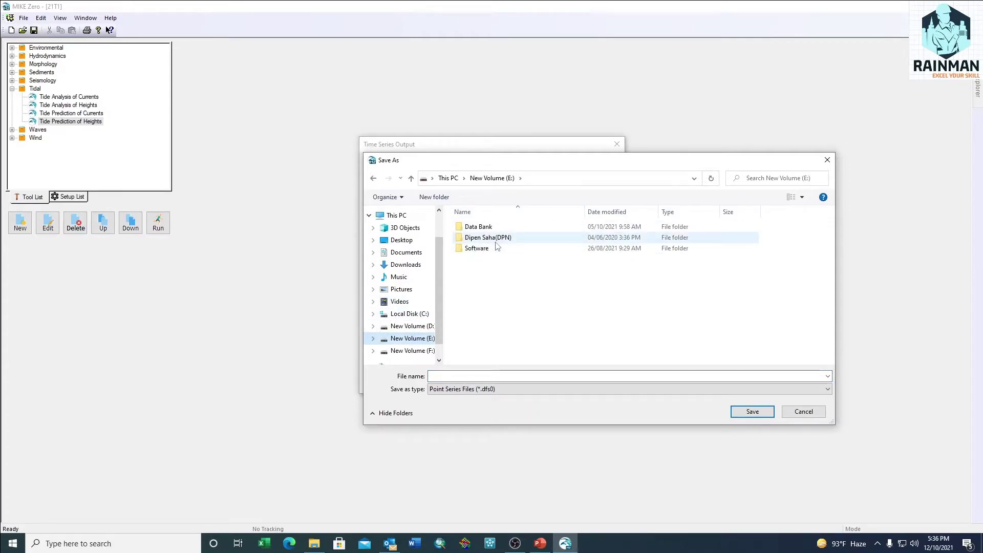
double_click(496, 240)
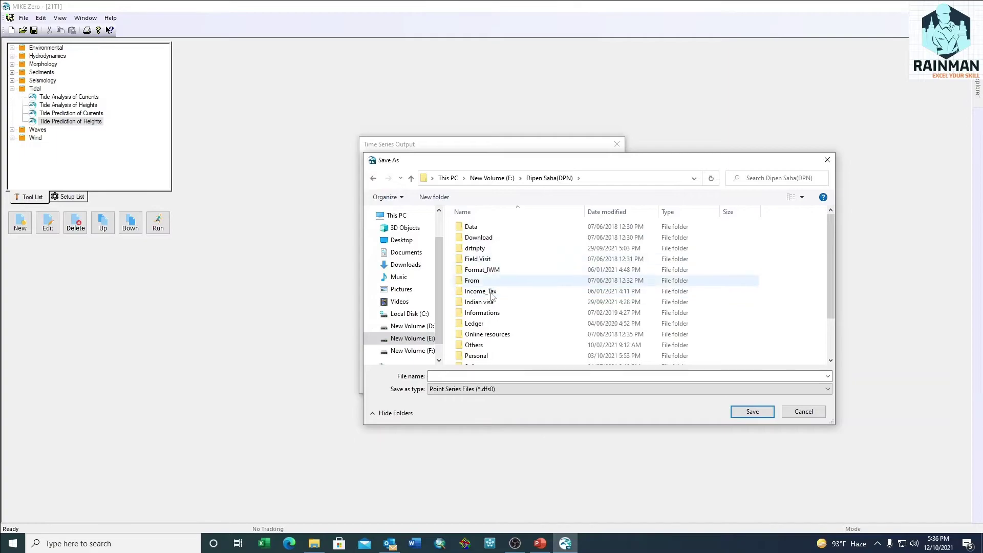
double_click(476, 355)
double_click(486, 272)
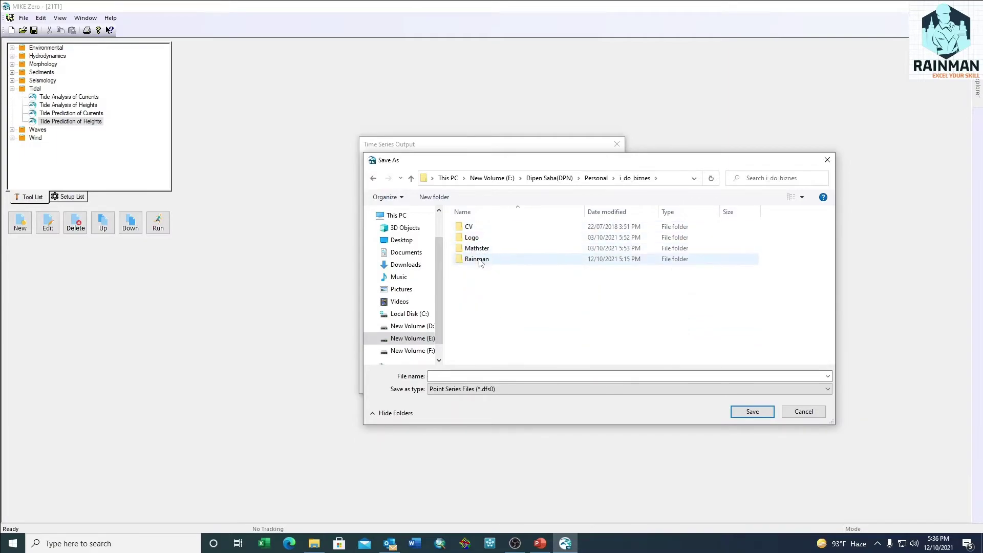
double_click(483, 260)
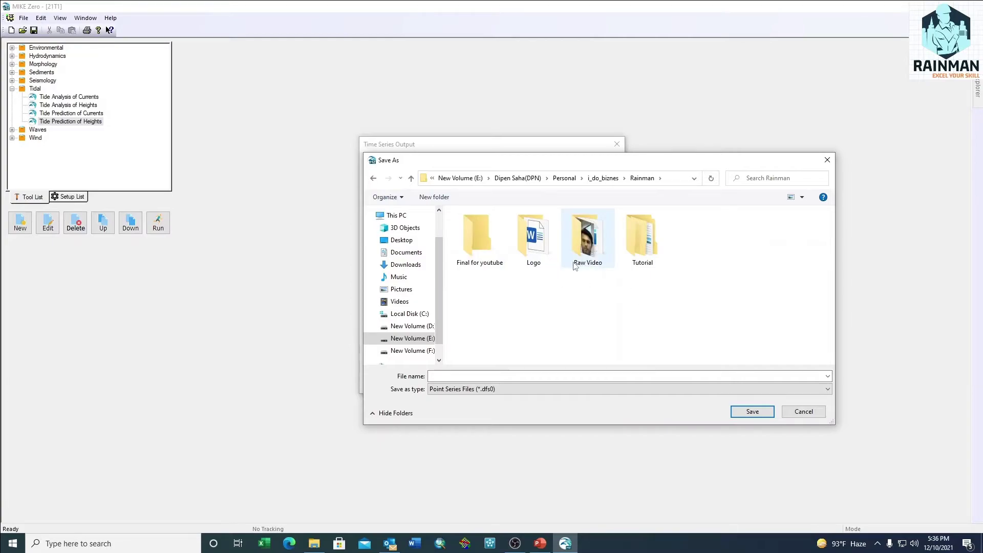
double_click(628, 251)
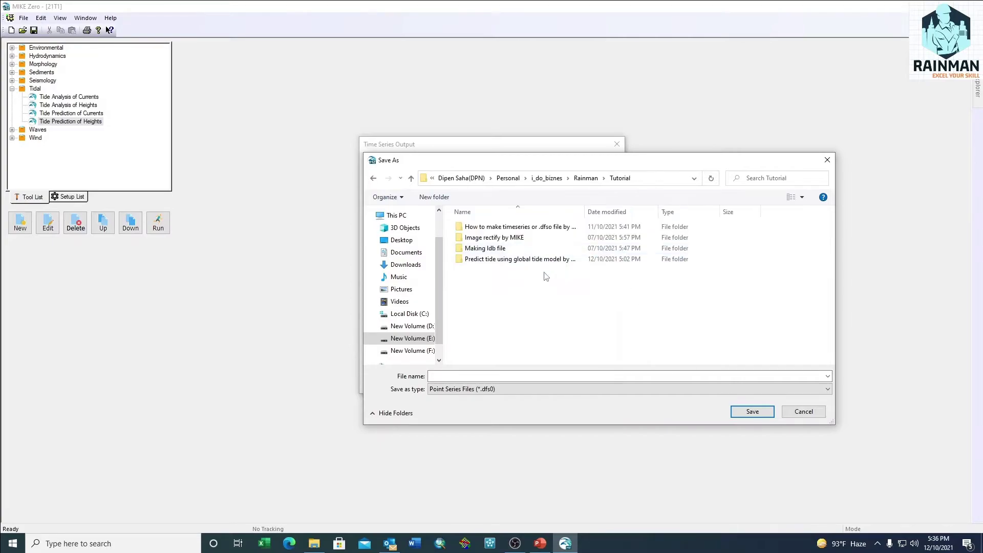
double_click(486, 259)
click(480, 376)
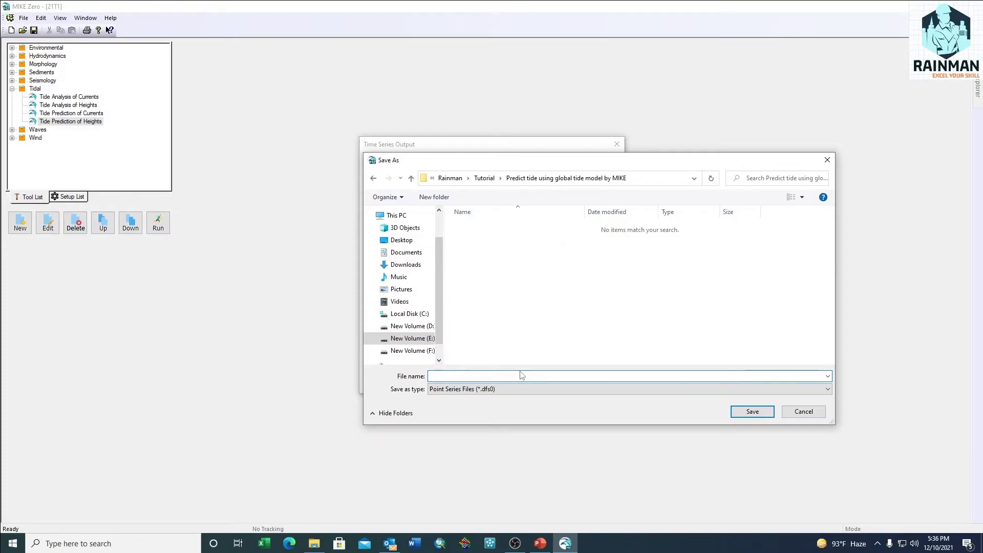
text(ar)
click(753, 412)
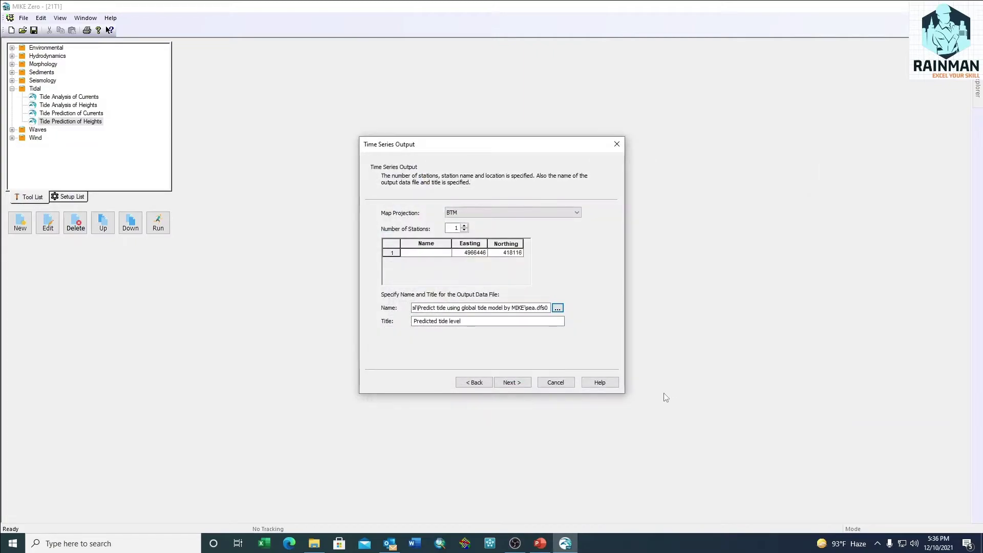
click(511, 382)
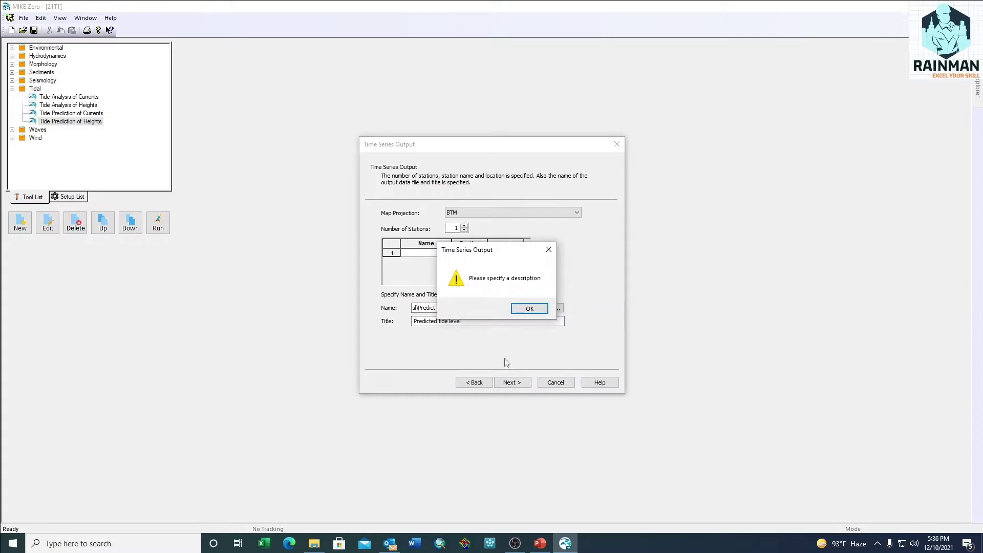
click(525, 309)
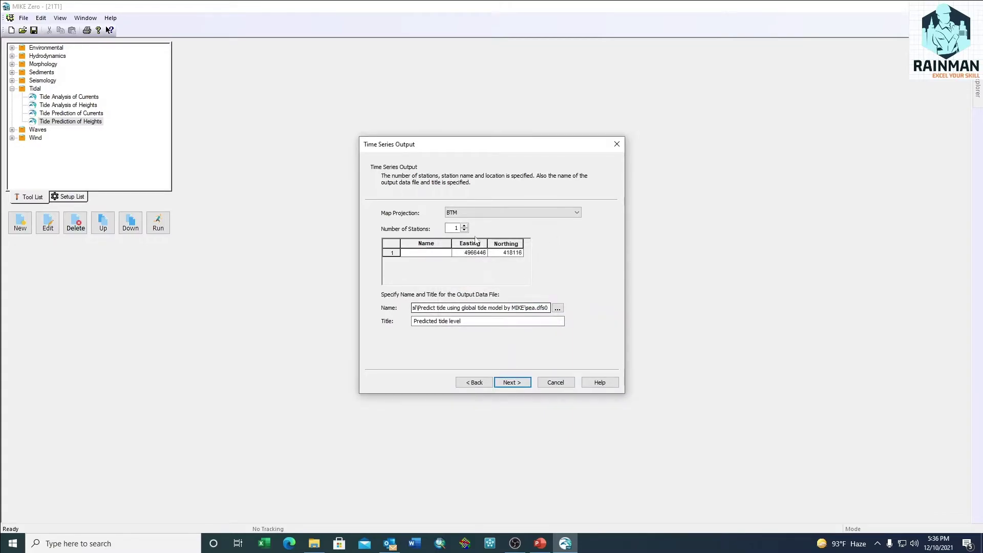
Name the station WL and proceed to the setup status page.
click(431, 254)
text(d)
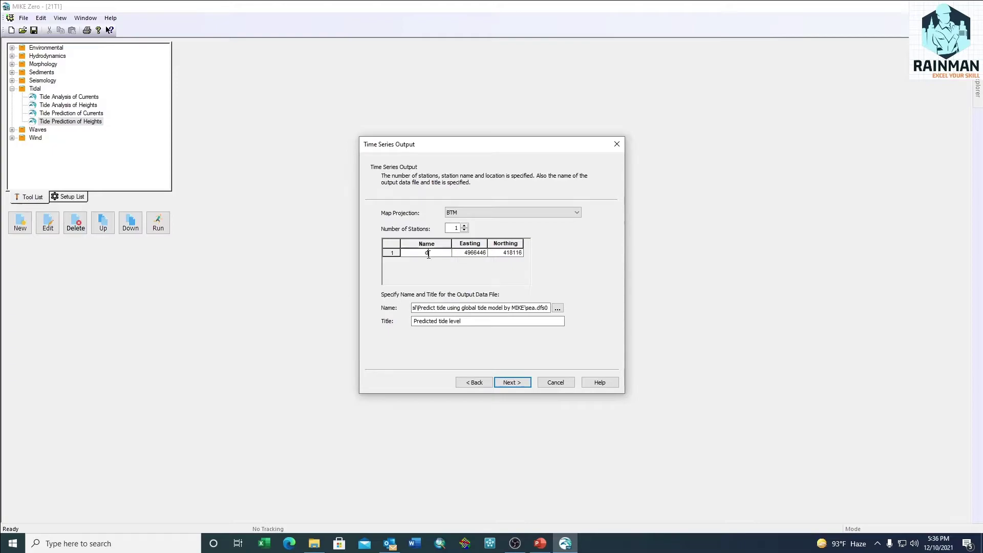
key(BackSpace)
text(sea)
key(BackSpace)
key(BackSpace)
click(518, 384)
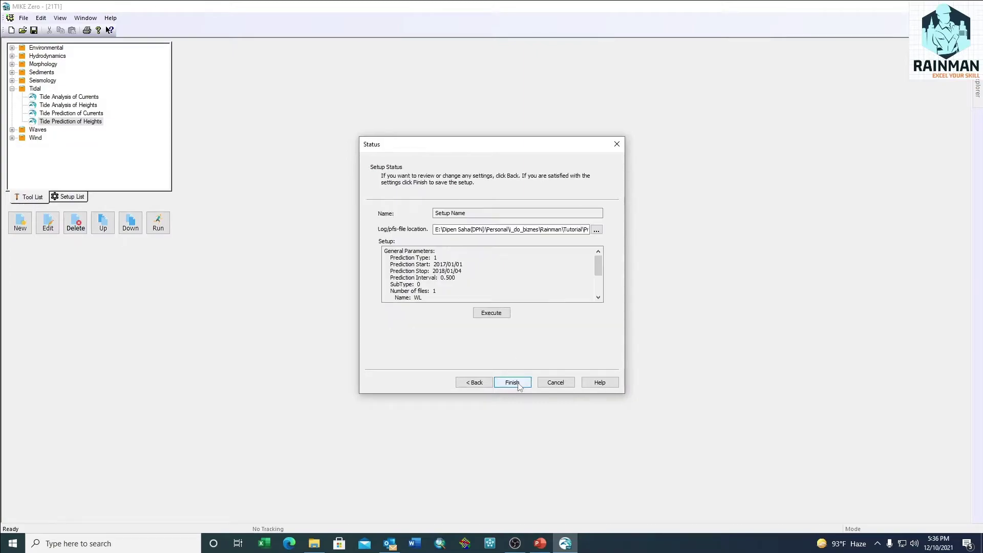
Execute the tide prediction, close the generated time series plot and finish the setup.
click(501, 316)
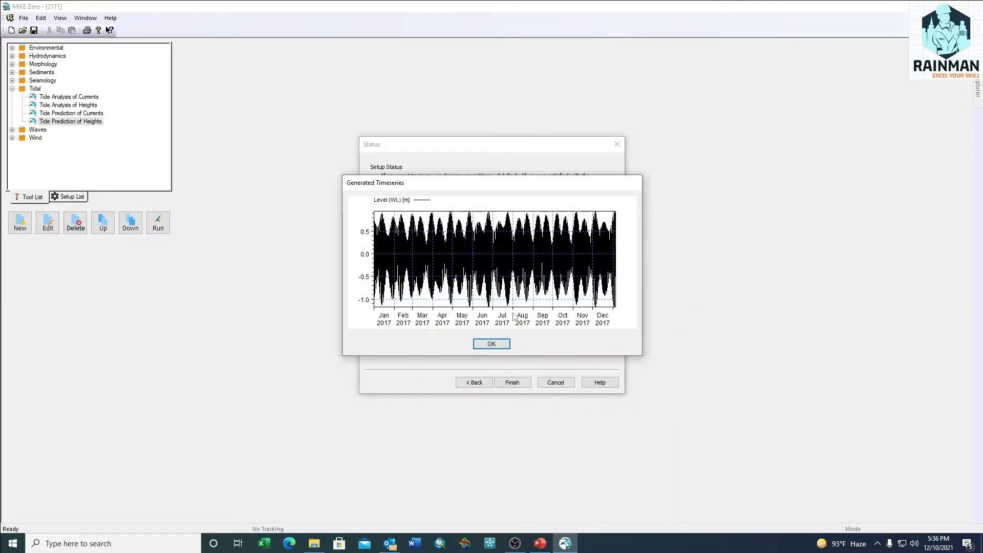
click(504, 344)
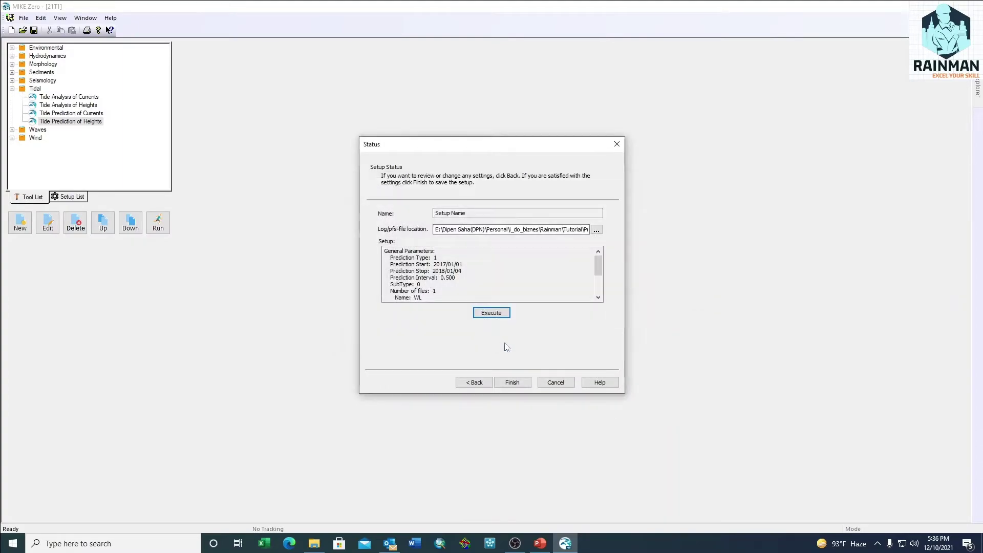
click(515, 384)
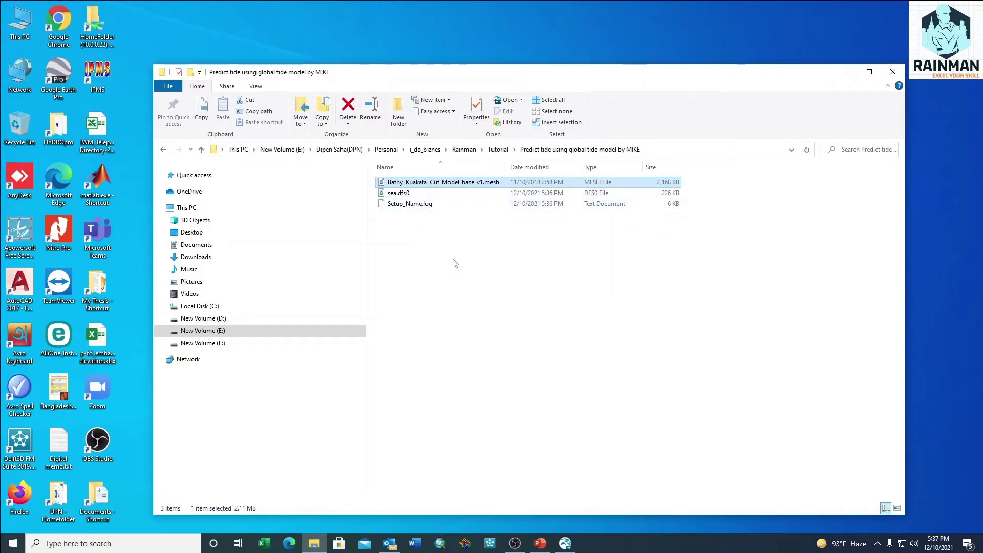
Open sea.dfs0 from the tutorial folder and examine the predicted tide level plot and table.
key(Down)
key(Return)
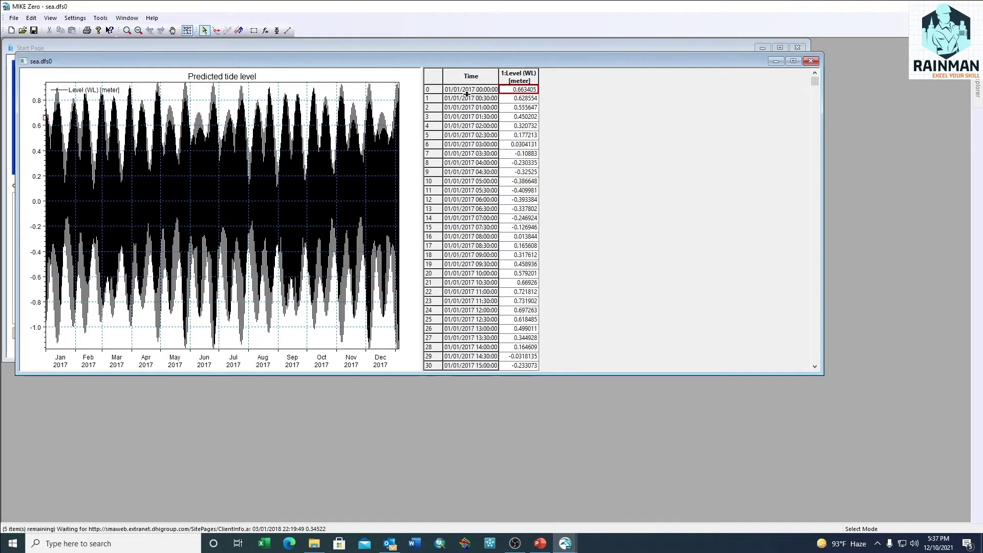
mouse_move(815, 81)
mouse_down()
mouse_move(821, 384)
mouse_move(815, 81)
mouse_up()
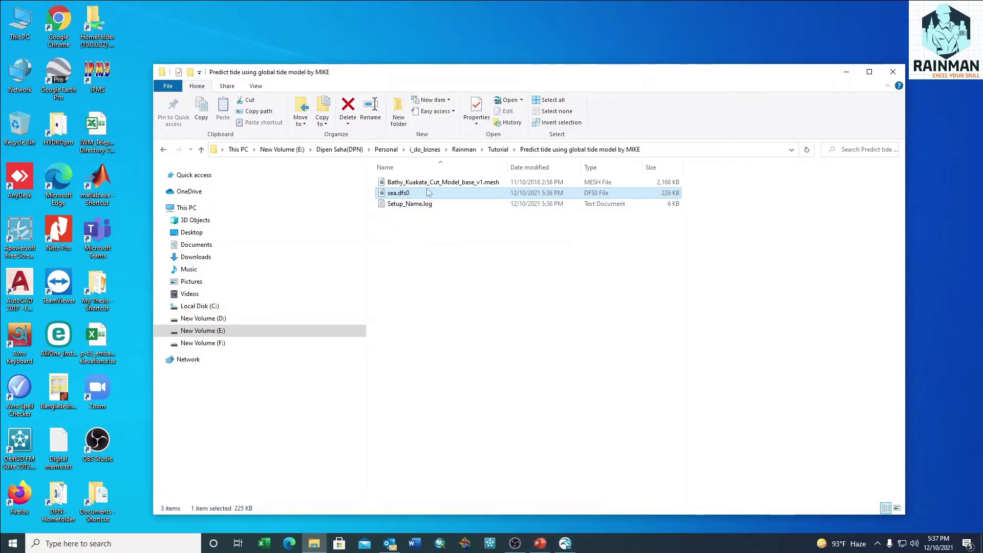
Open Bathy_Kuakata_Cut_Model_base_v1.mesh and maximize its window to examine the model bathymetry.
double_click(442, 183)
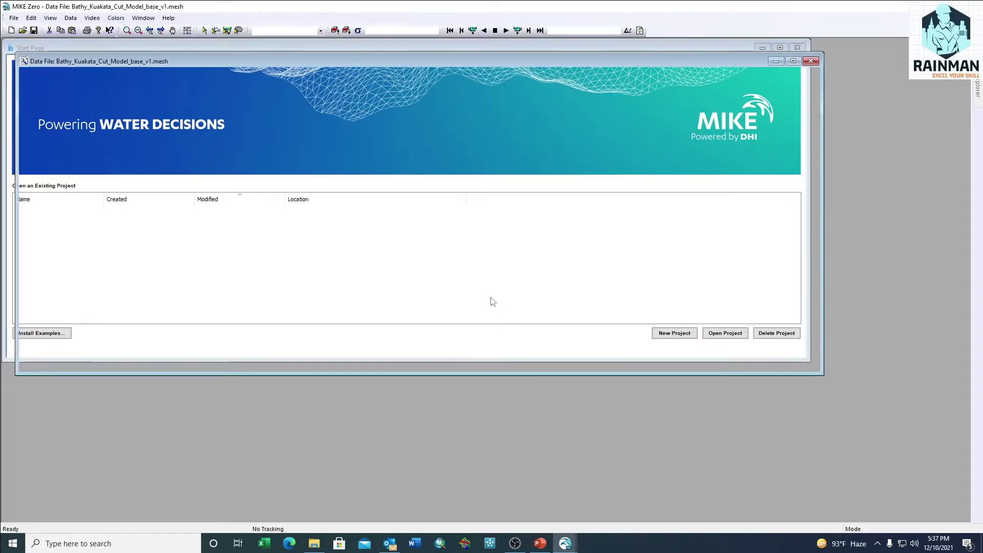
click(793, 61)
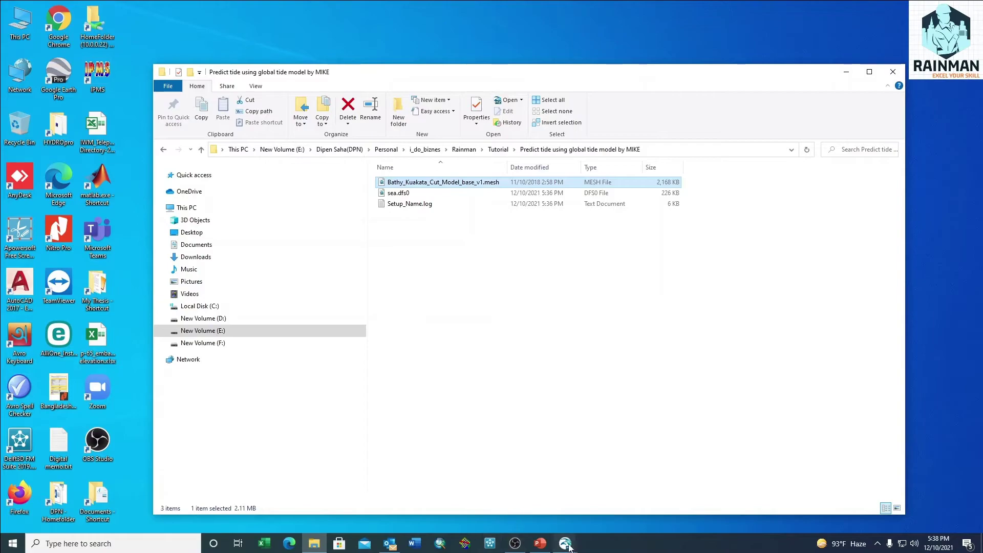
Return to the 21T1 toolbox and start a new Tide Prediction of Heights setup based on global tide model data.
click(566, 545)
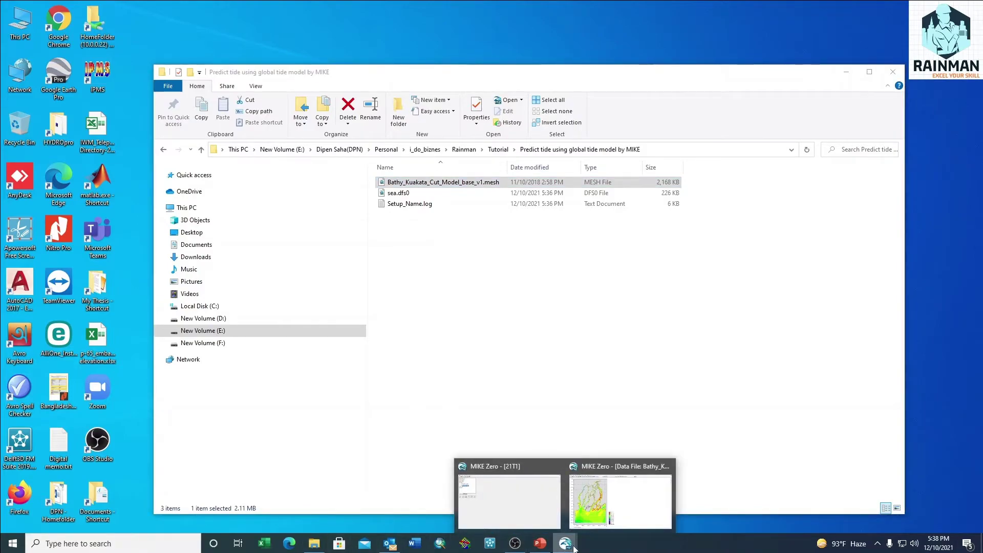
click(510, 512)
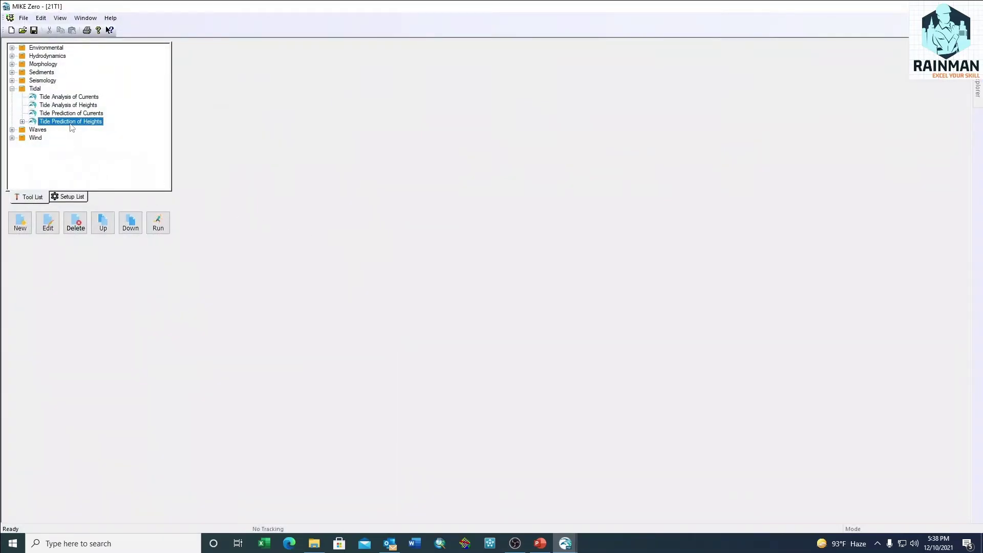
double_click(72, 125)
click(512, 385)
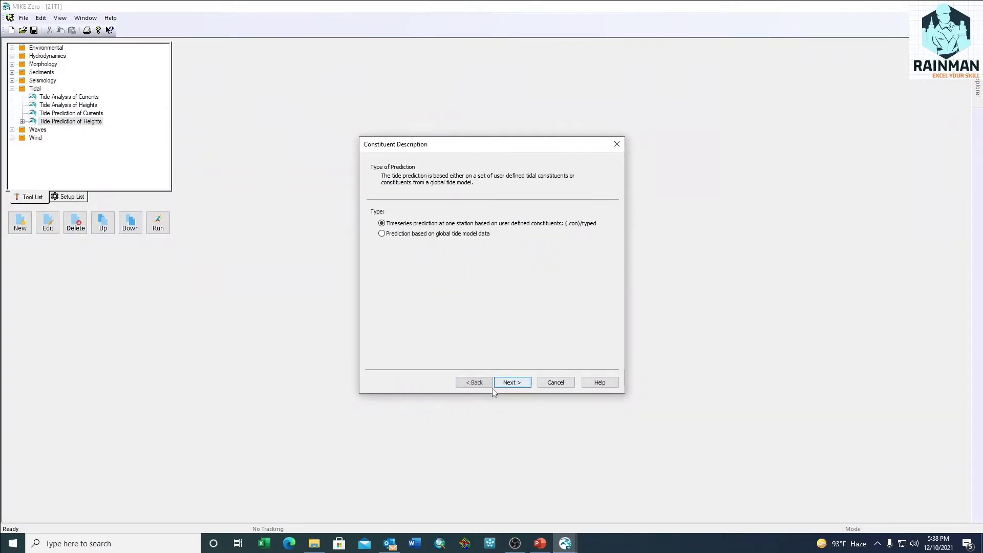
click(435, 234)
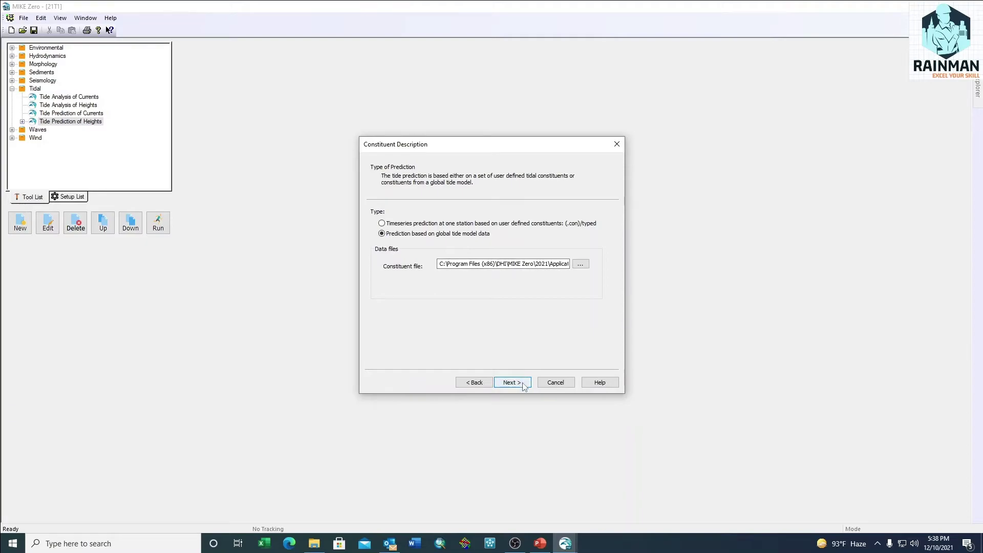
click(522, 383)
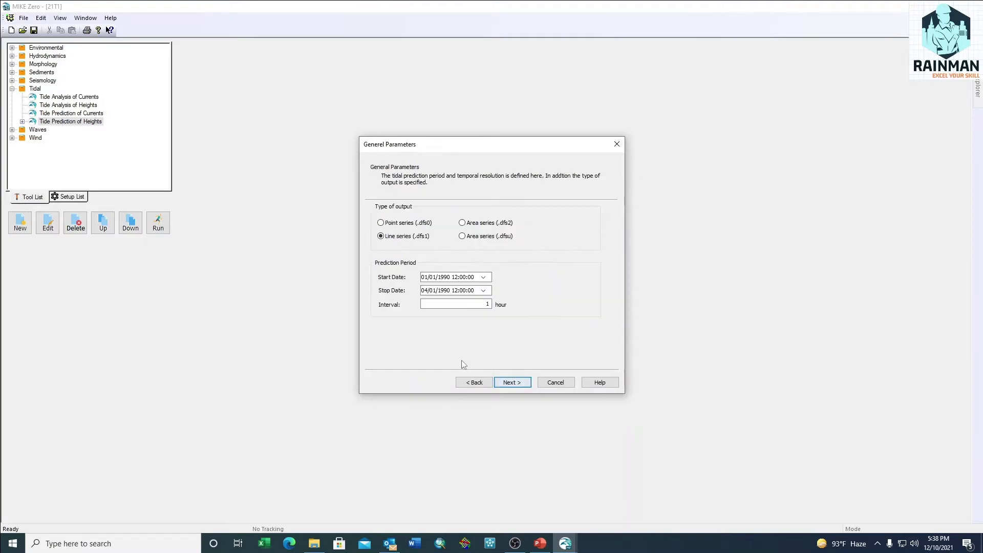
Set the line series prediction period from 01/01/2017 to 04/01/2020 with a 0.5-hour interval and proceed to the line series output.
click(443, 279)
click(443, 291)
key(Tab)
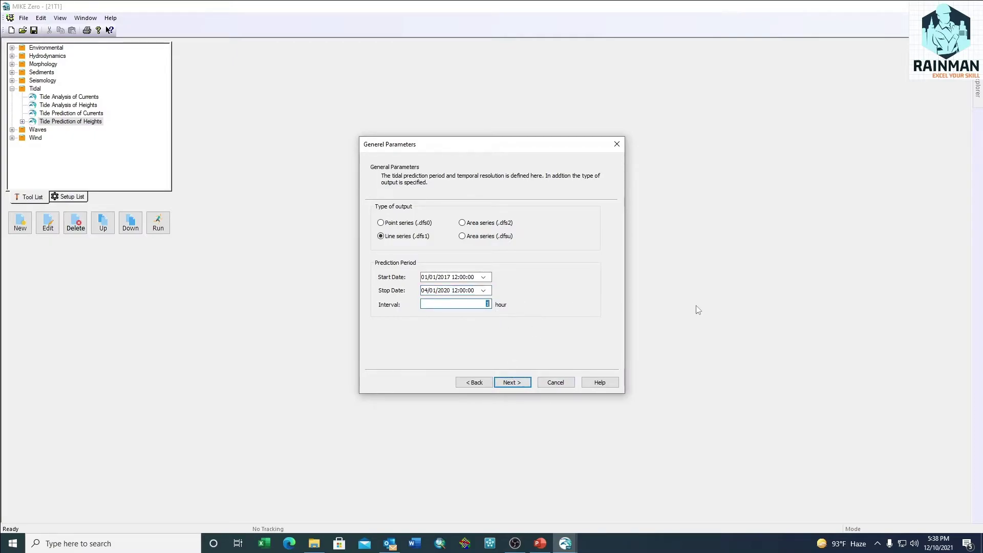
text(0.5)
click(515, 384)
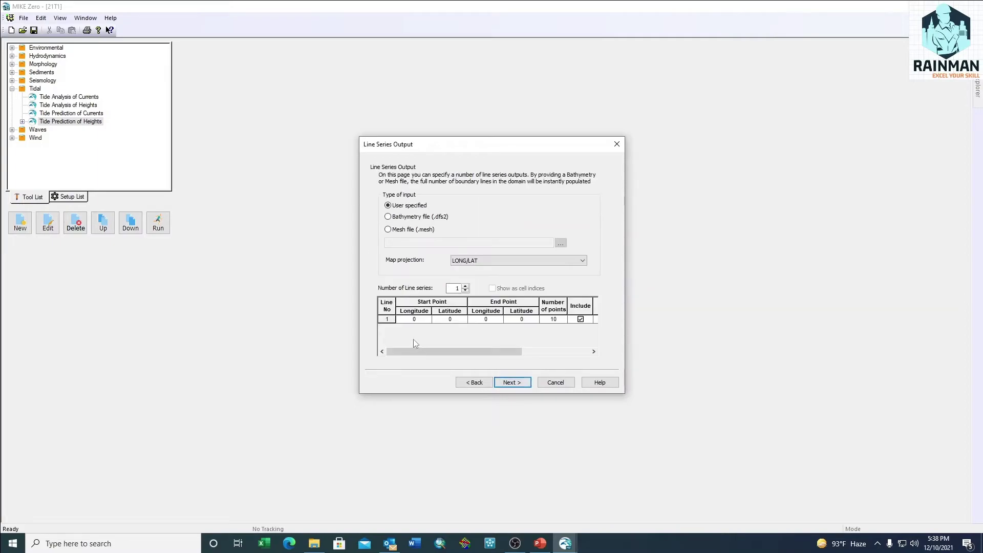
Load Bathy_Kuakata_Cut_Model_base_v1.mesh as the mesh file input for the line series.
click(388, 230)
click(561, 243)
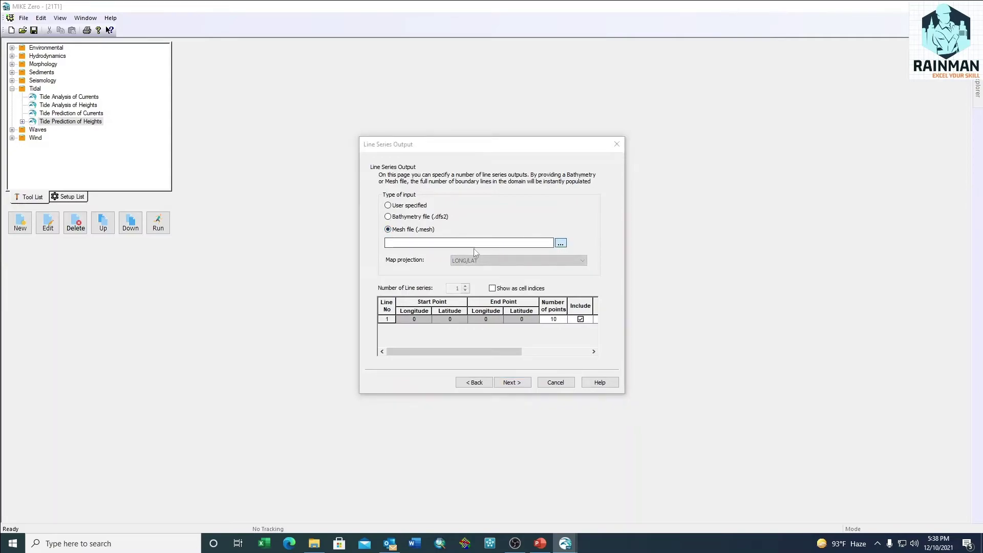
click(504, 227)
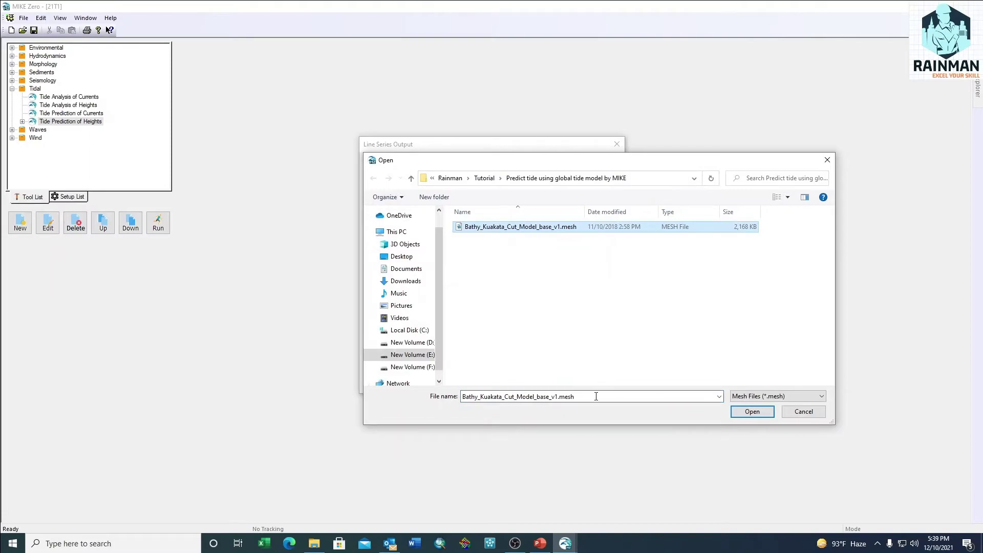
click(749, 413)
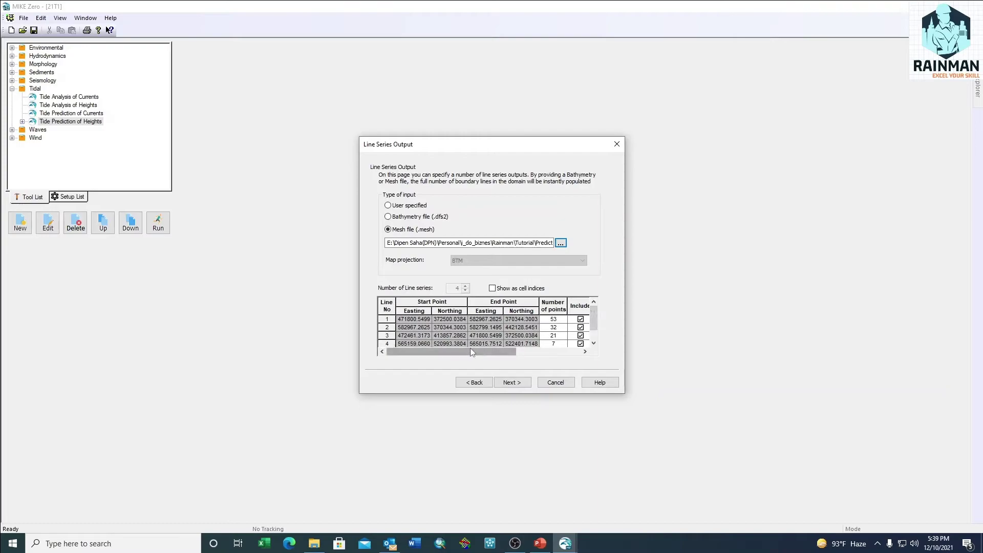
Exclude boundary lines 2, 3 and 4 from the line series output.
drag(470, 351, 534, 351)
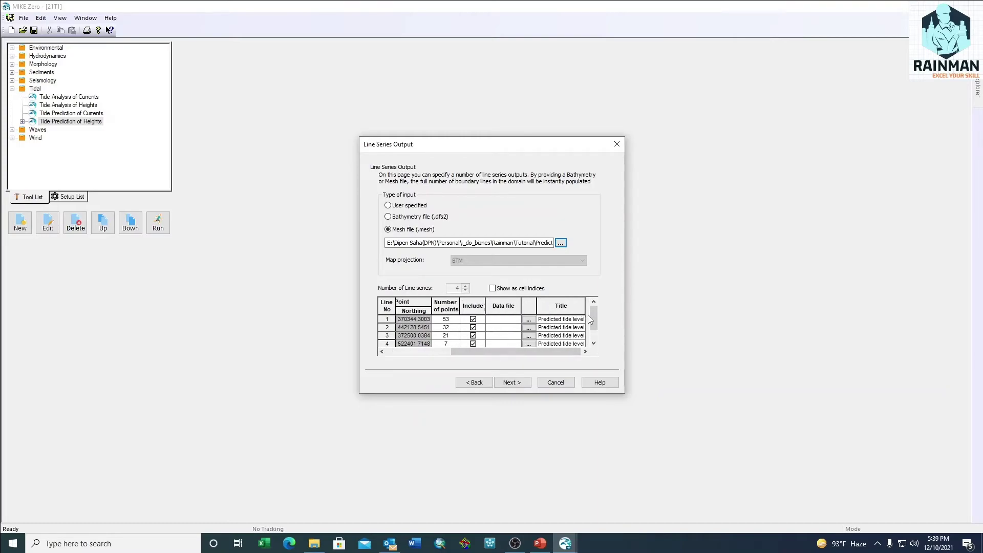
mouse_move(594, 313)
mouse_down()
mouse_move(596, 323)
mouse_move(595, 314)
mouse_up()
click(472, 328)
click(473, 336)
click(473, 343)
Assign a dfs1 file named south as the output data file of line 2.
click(527, 320)
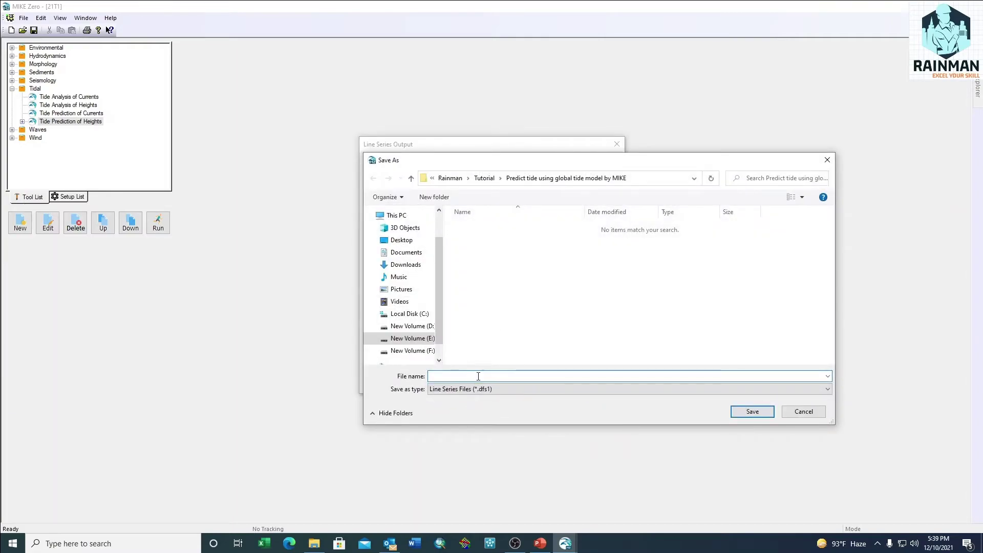
text(s)
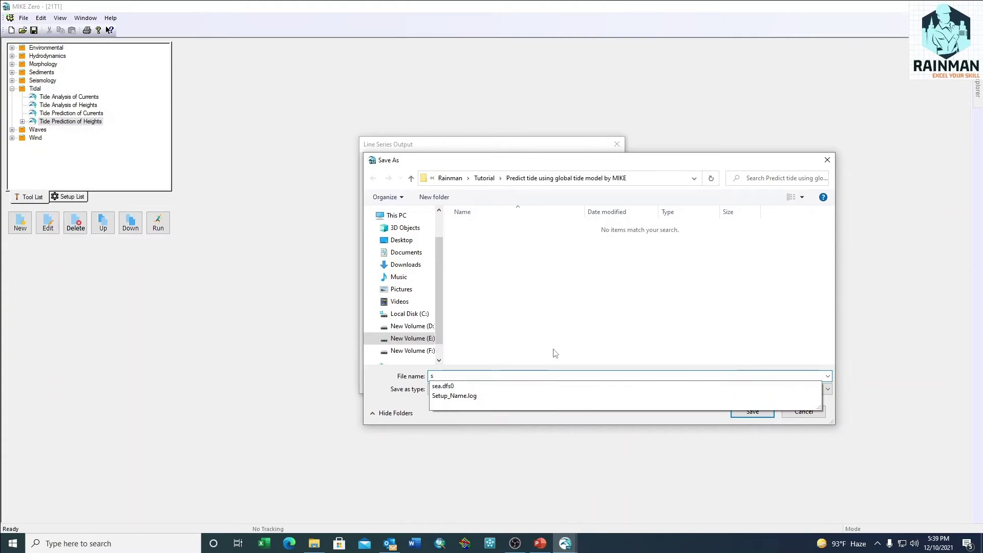
text(outh)
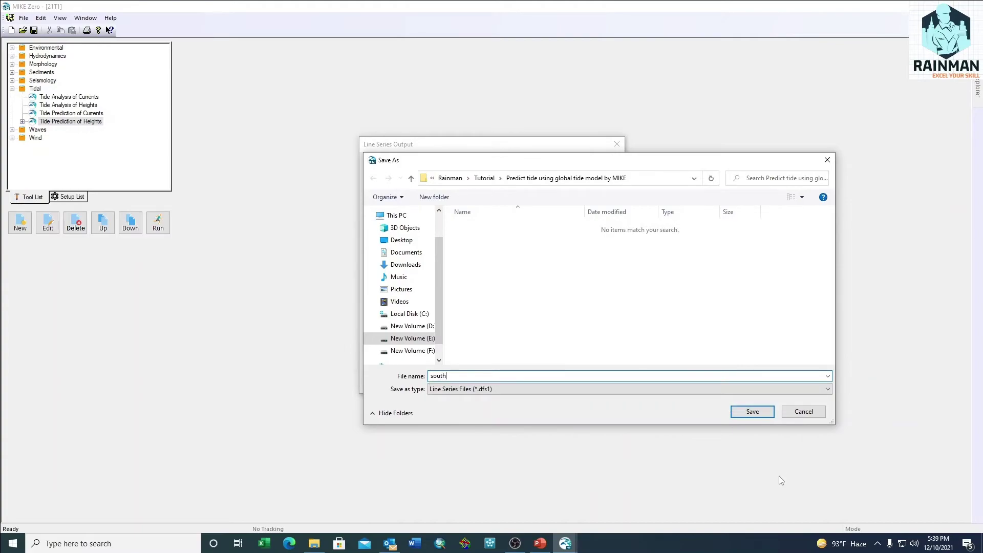
click(752, 412)
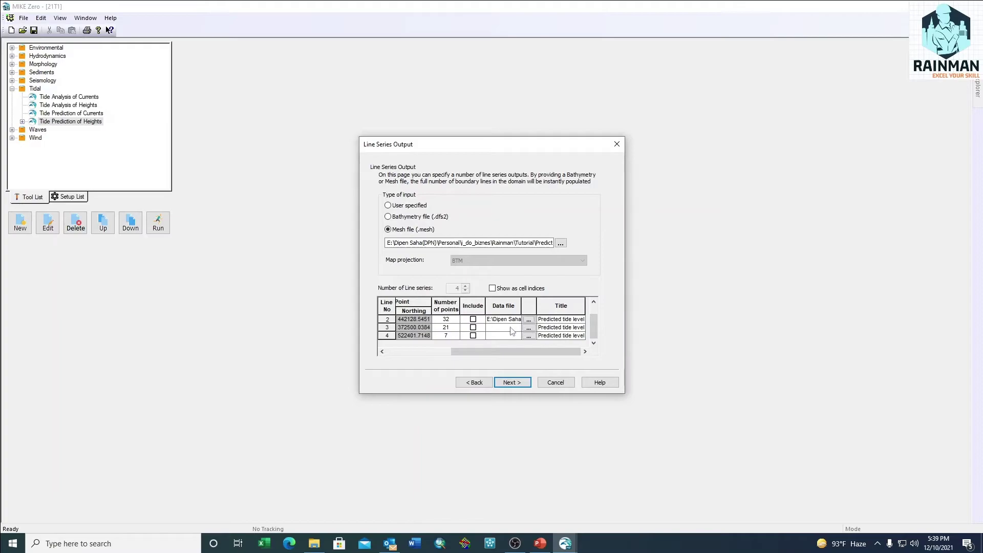
Assign the placeholder file name df as the output data file of lines 3 and 4.
click(529, 328)
text(4)
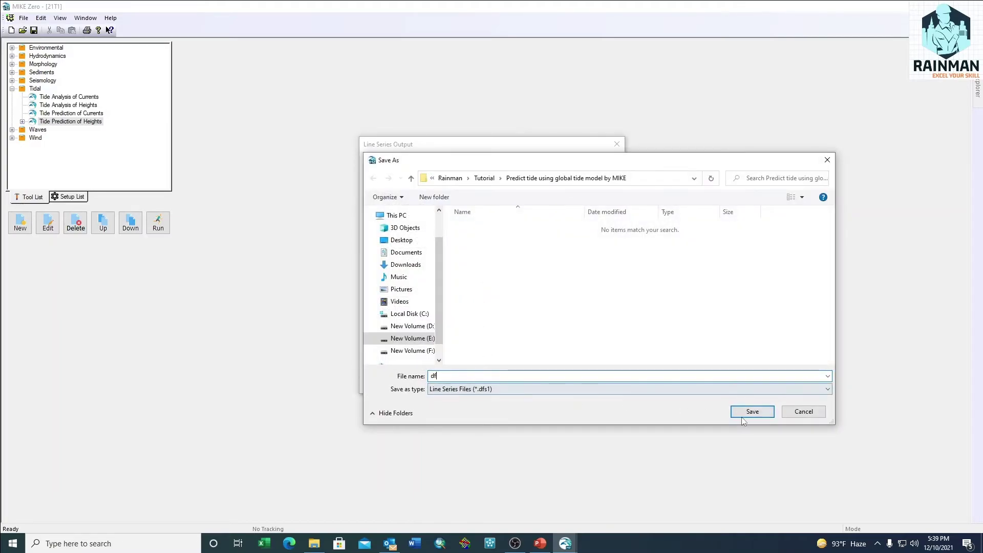
key(Return)
click(526, 335)
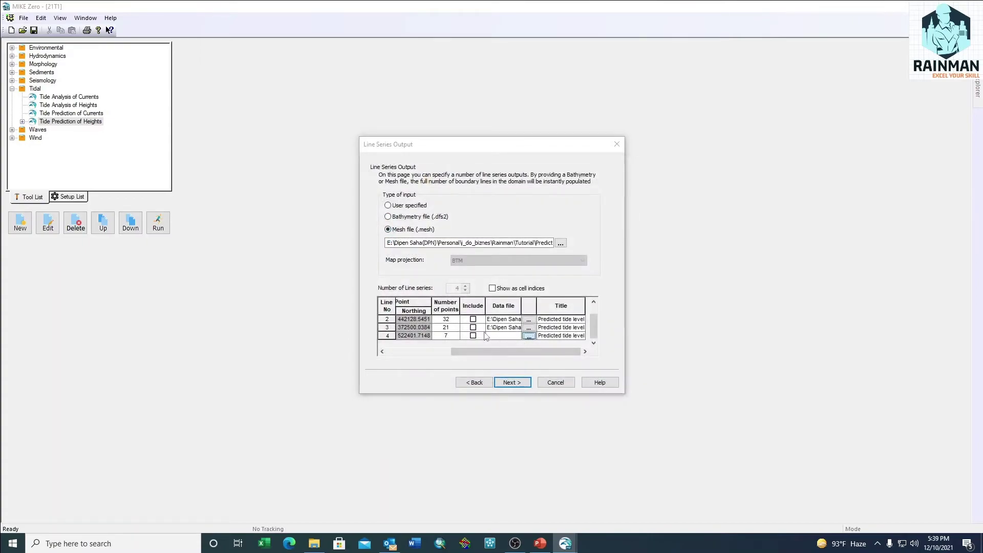
text(df)
click(760, 414)
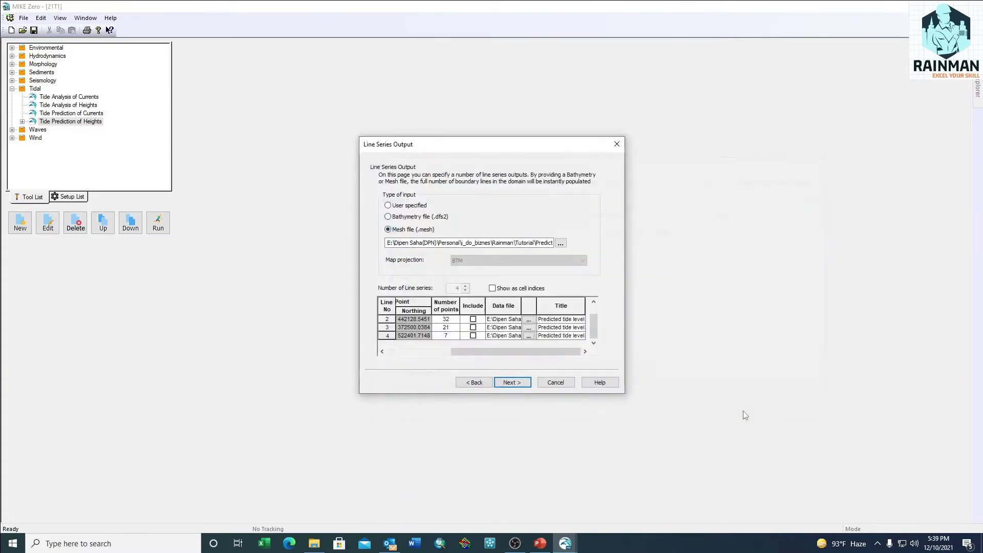
Check the boundary line table and replace the output data file of line 2 with df.
drag(490, 353, 425, 352)
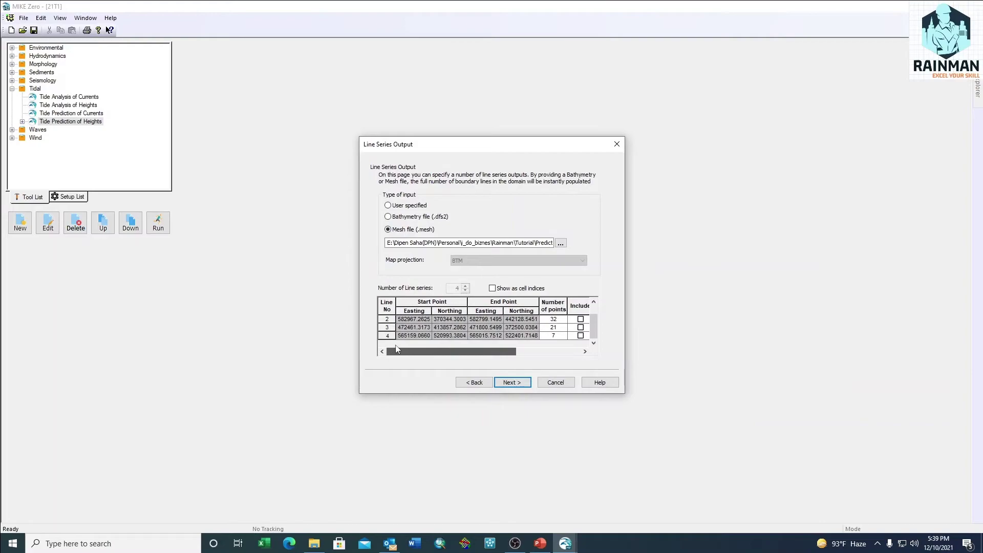
mouse_move(594, 323)
mouse_down()
mouse_move(594, 311)
mouse_move(594, 320)
mouse_up()
drag(481, 353, 573, 347)
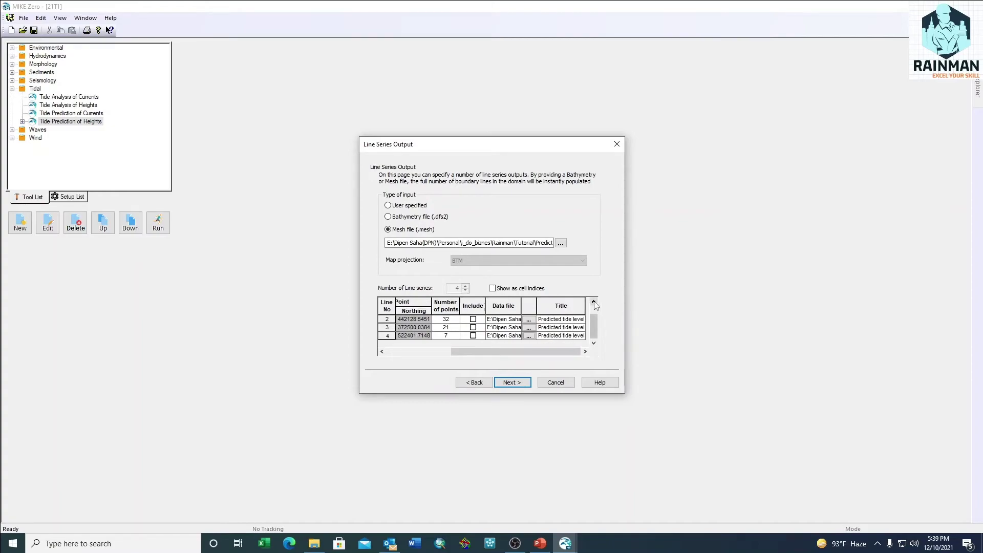
click(594, 304)
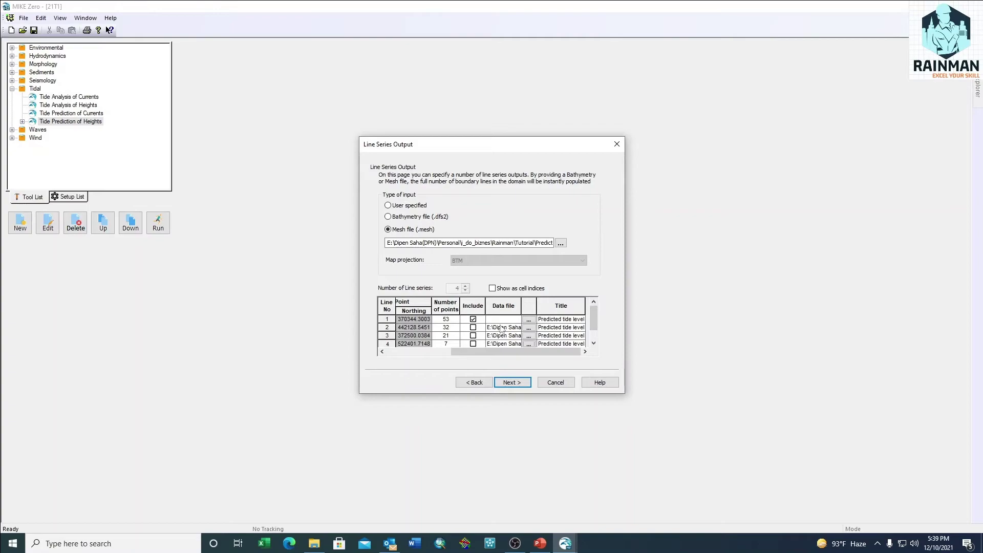
click(528, 330)
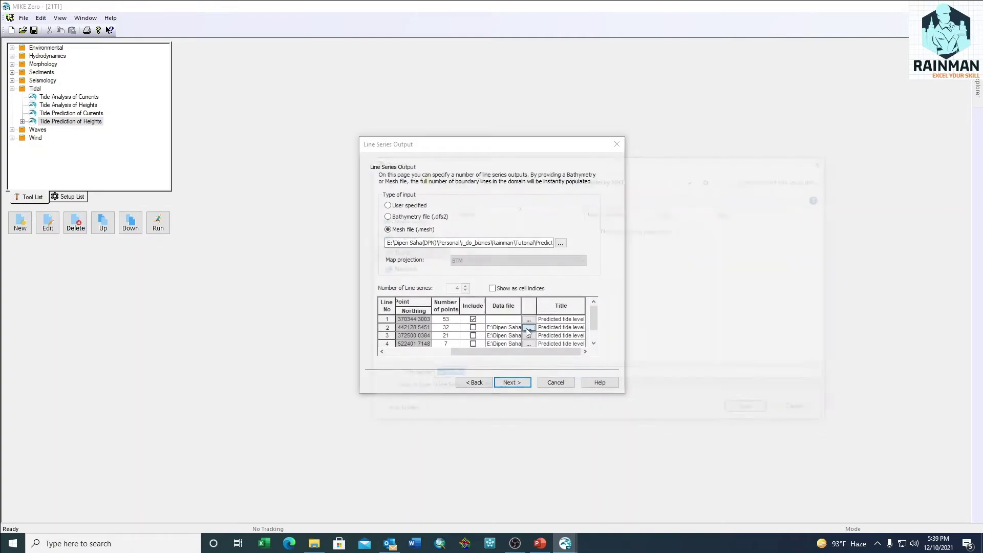
text(d1)
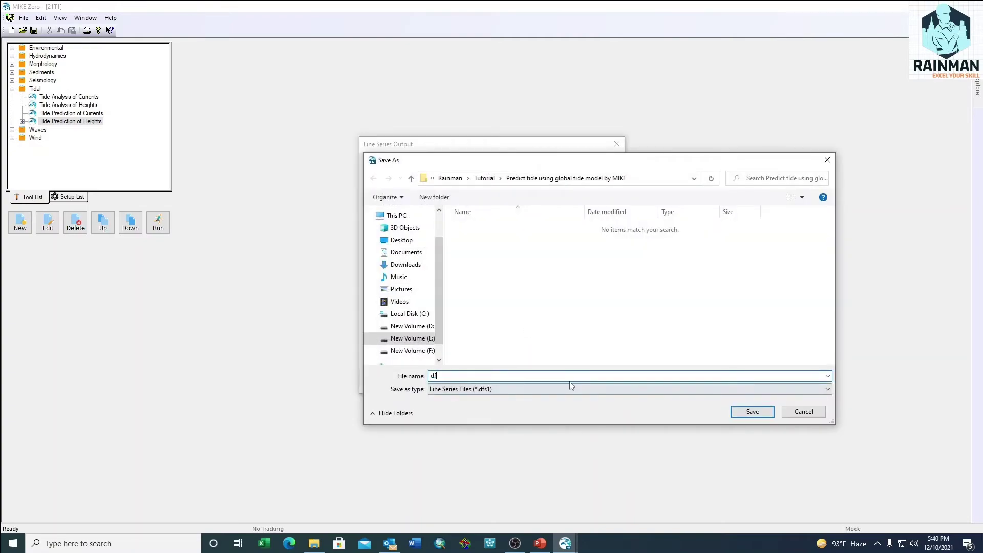
click(753, 412)
Assign south as the output data file of line 1 and proceed to the setup status page.
click(528, 320)
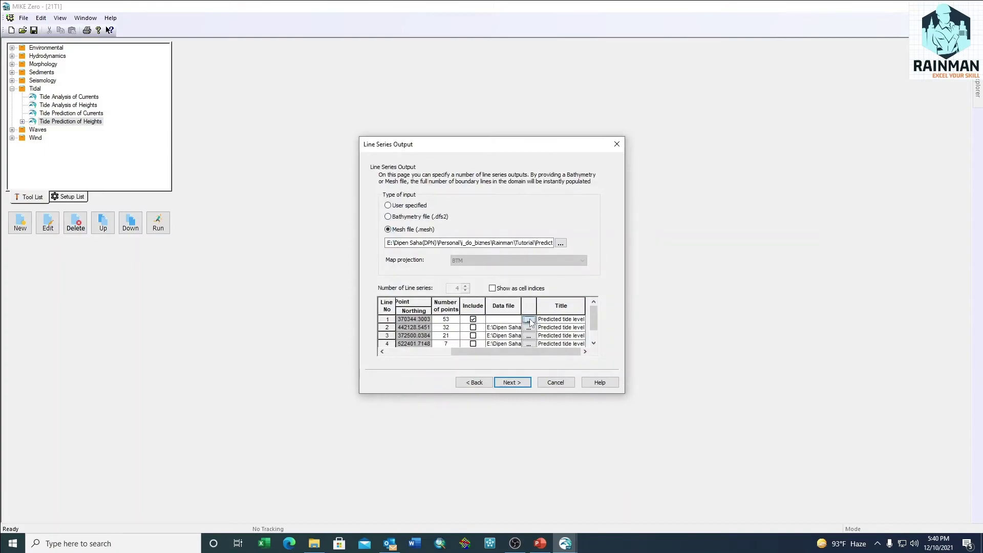
text(df)
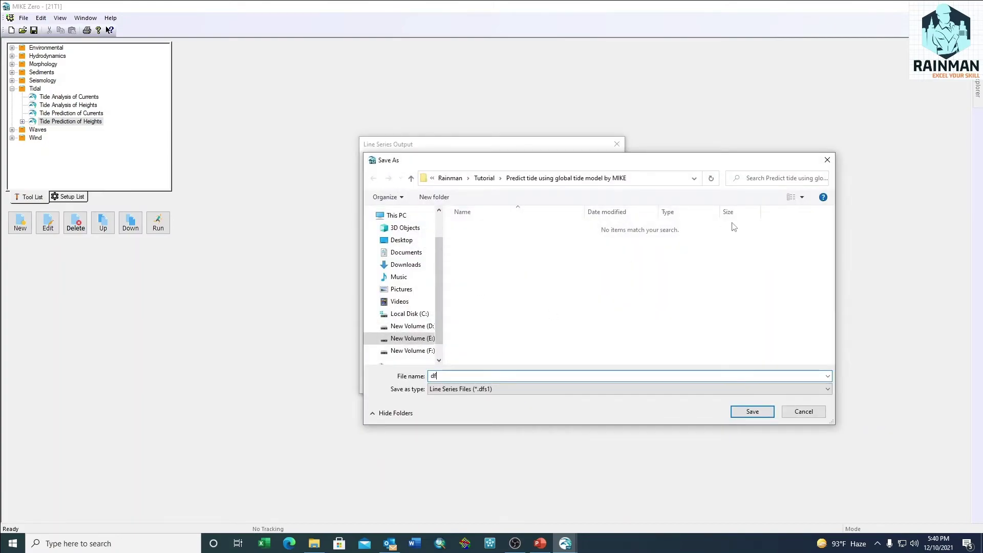
text(soiuth)
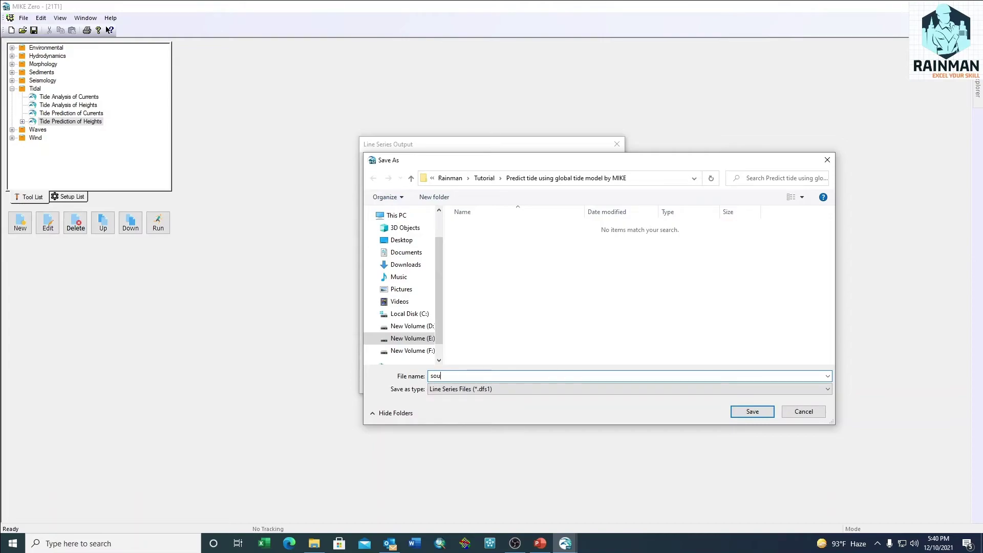
click(752, 411)
click(508, 385)
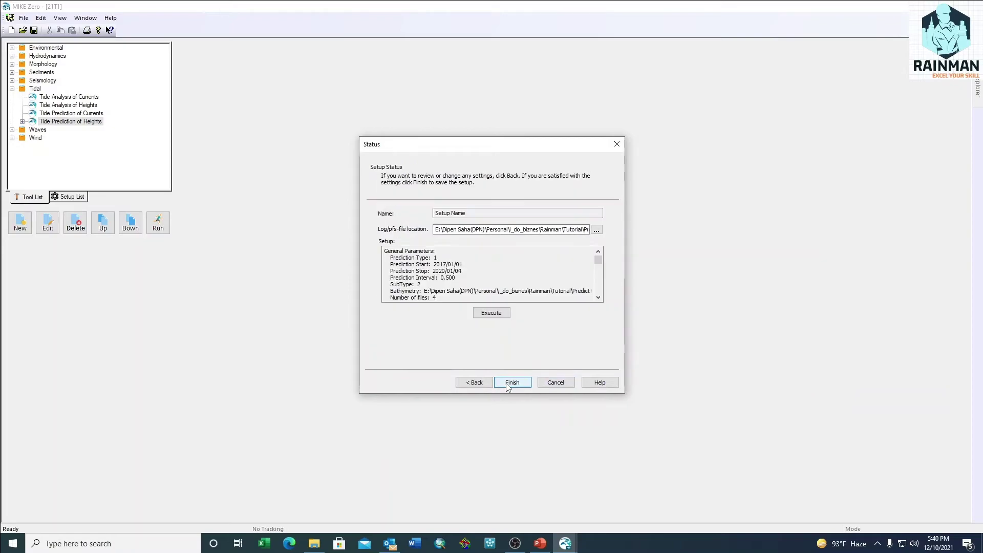
Execute the line series tide prediction, dismiss the completion message and finish the setup.
click(495, 317)
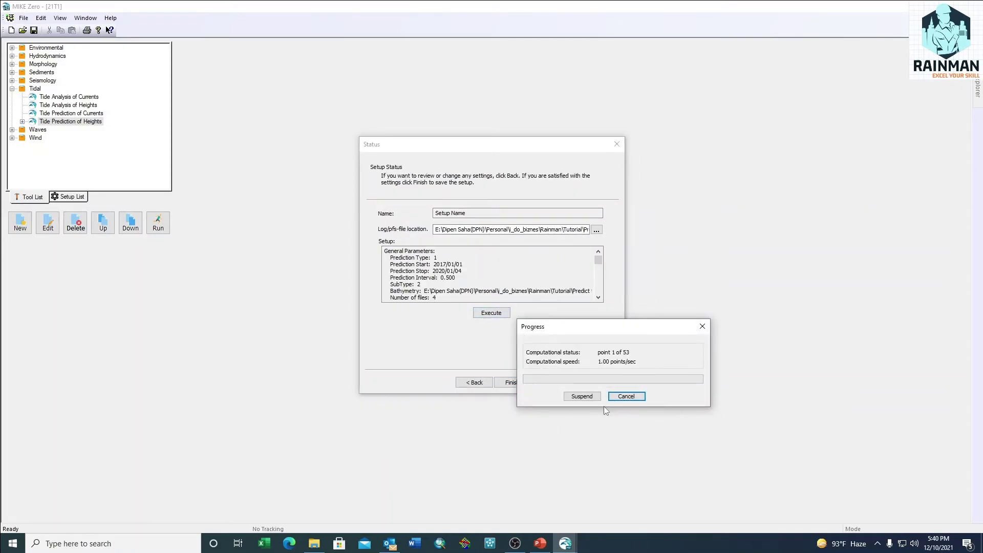
click(500, 303)
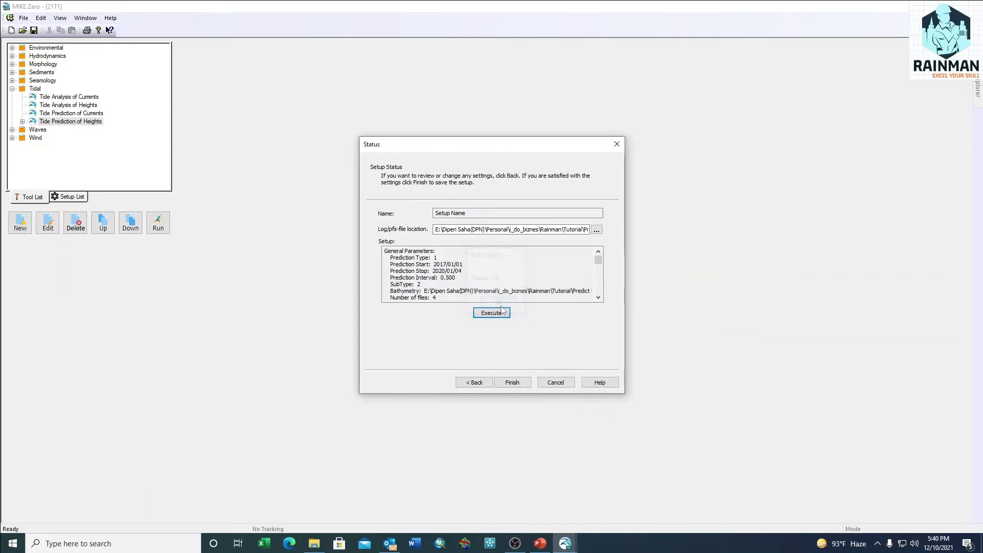
click(514, 384)
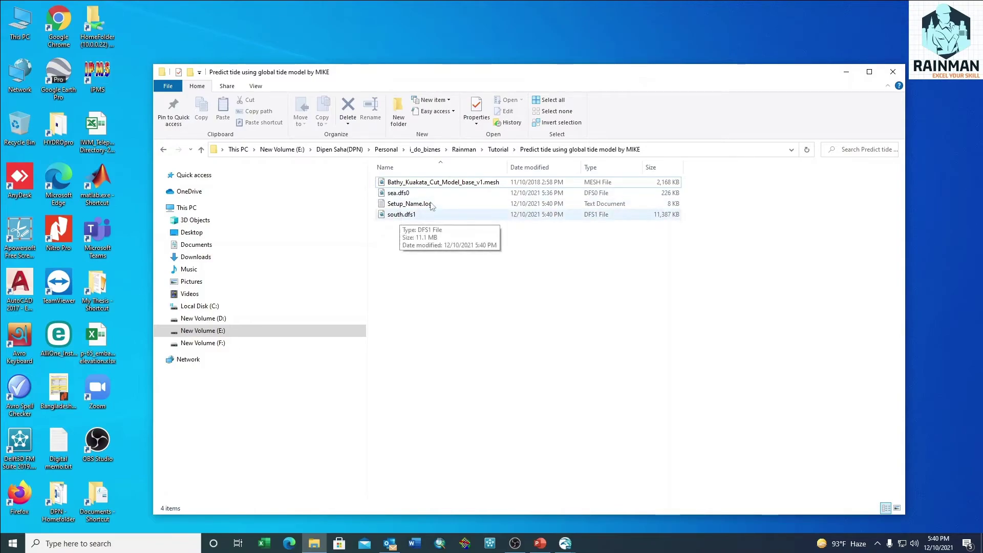
Open south.dfs1 from the tutorial folder and examine the predicted levels along the boundary through the time steps.
double_click(405, 217)
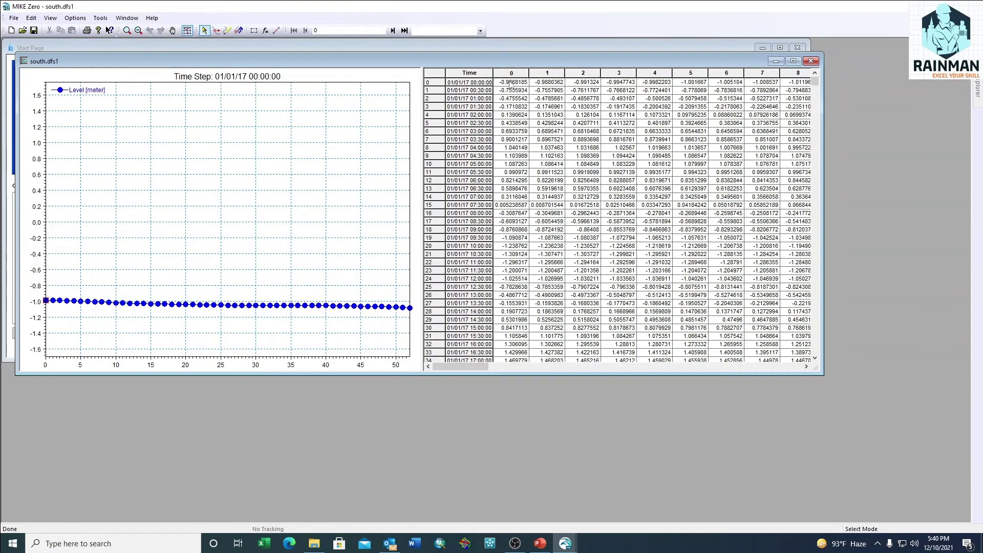
drag(469, 367, 440, 300)
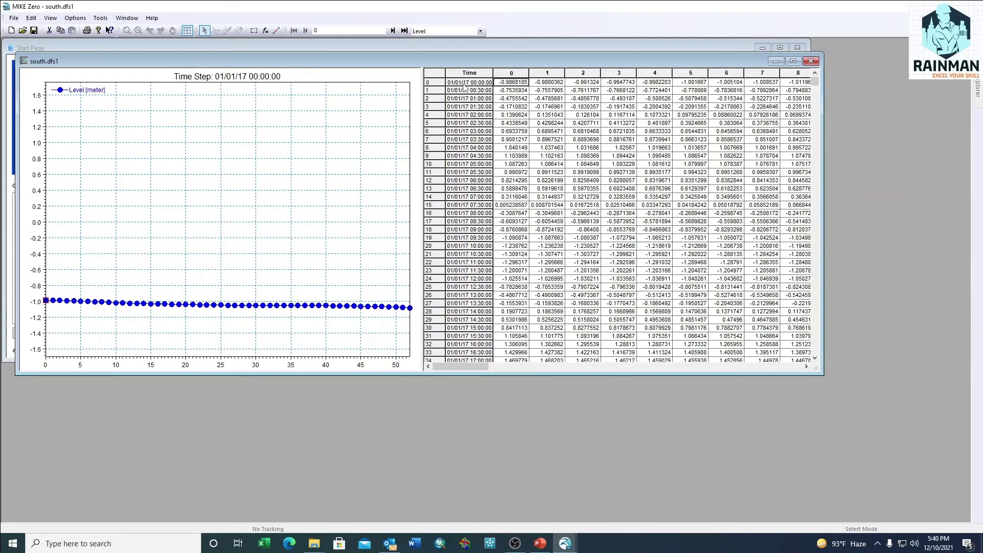
drag(814, 82, 814, 239)
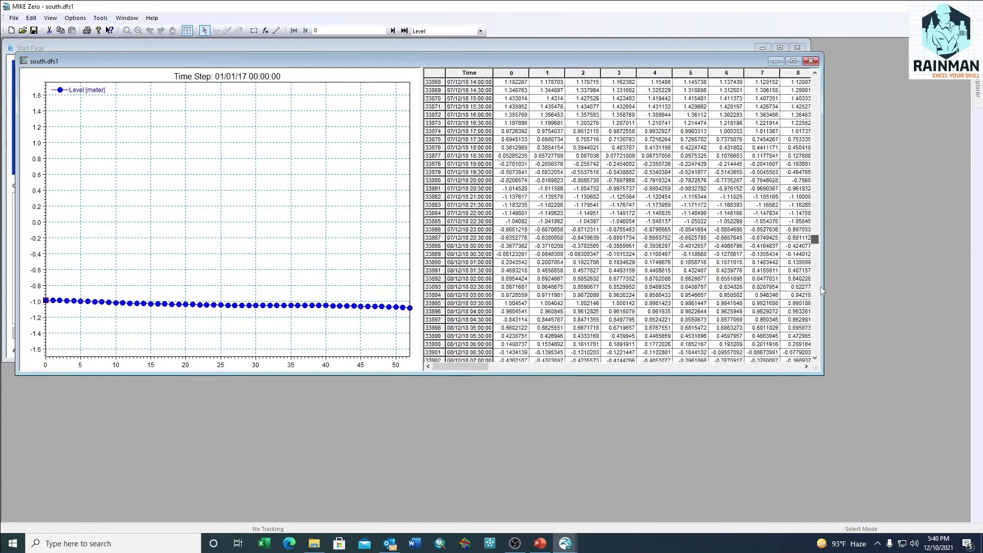
drag(822, 291, 814, 72)
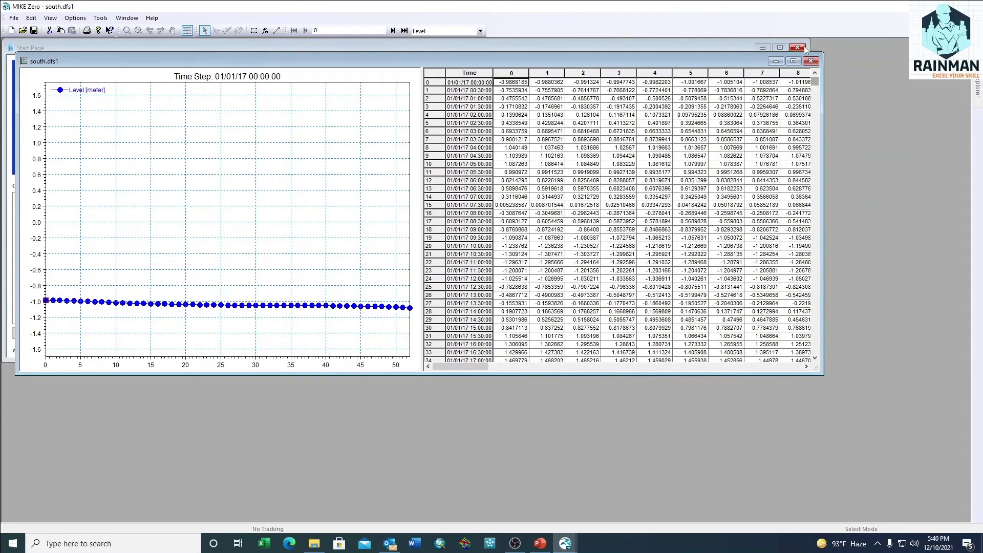